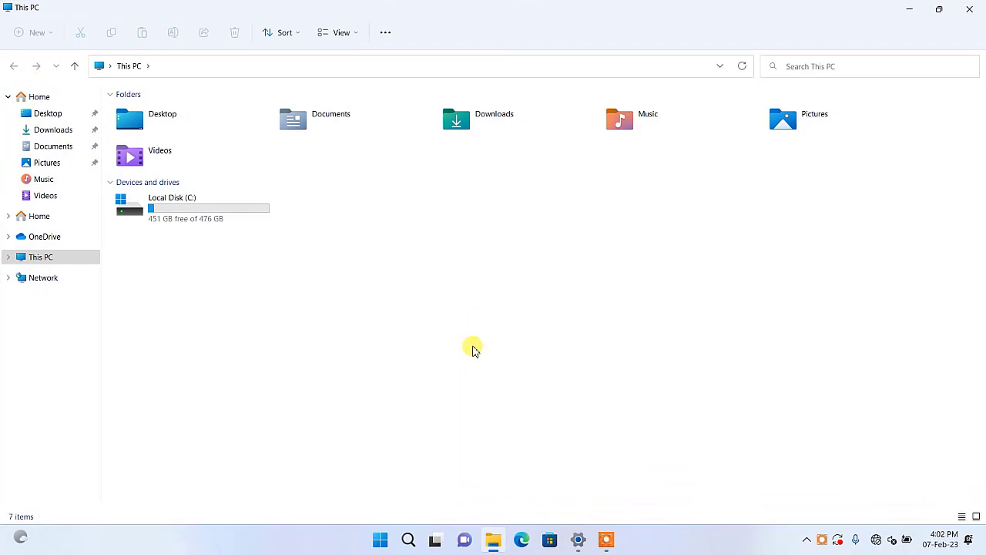
left_click_drag(326, 260, 140, 200)
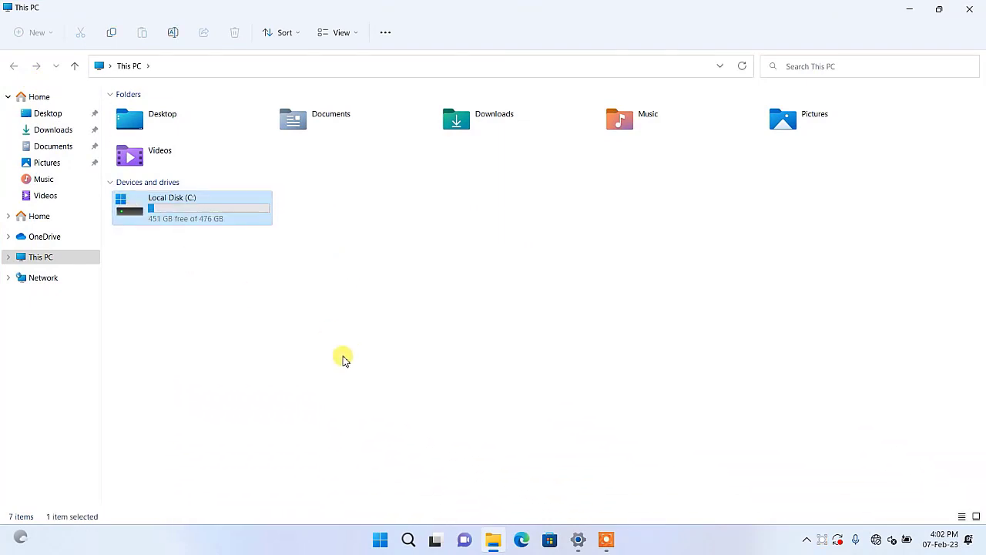
left_click(304, 265)
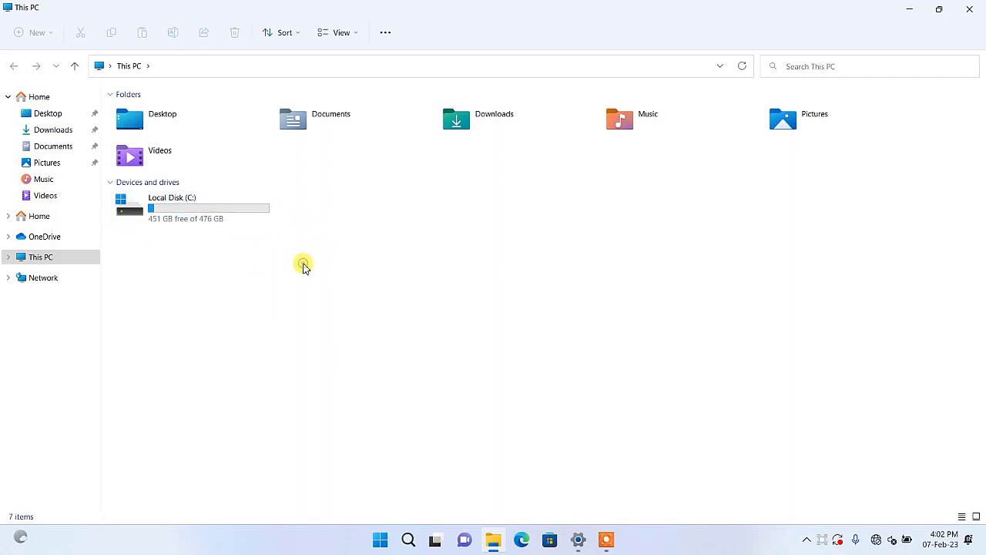
left_click(163, 216)
left_click(301, 252)
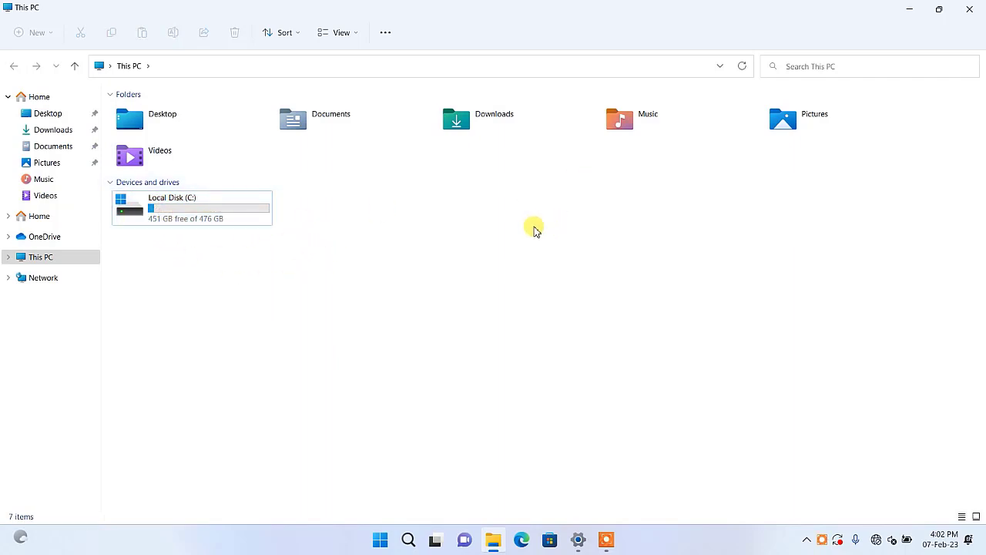
Step: Close the file browser window, open Computer Management for This PC and show Disk Management
left_click(973, 7)
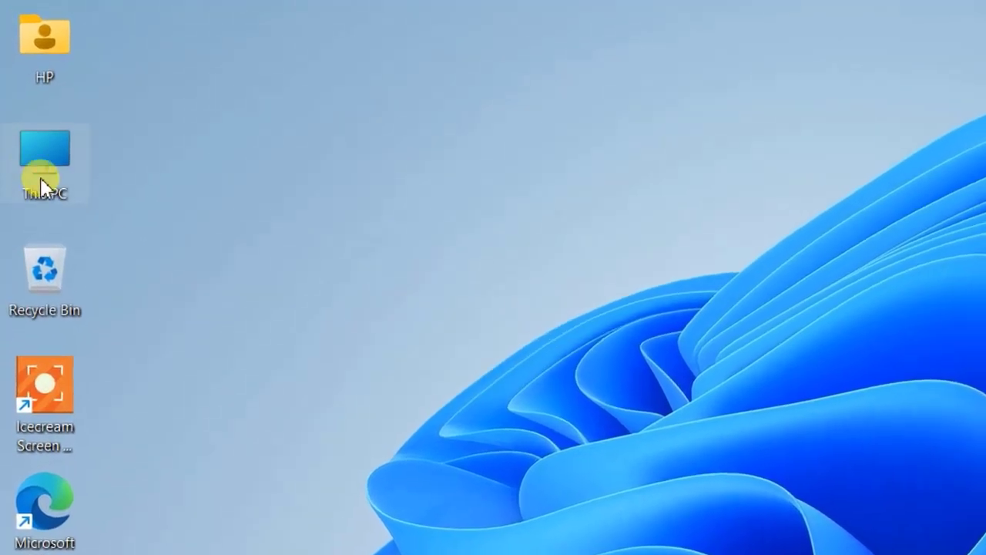
right_click(47, 150)
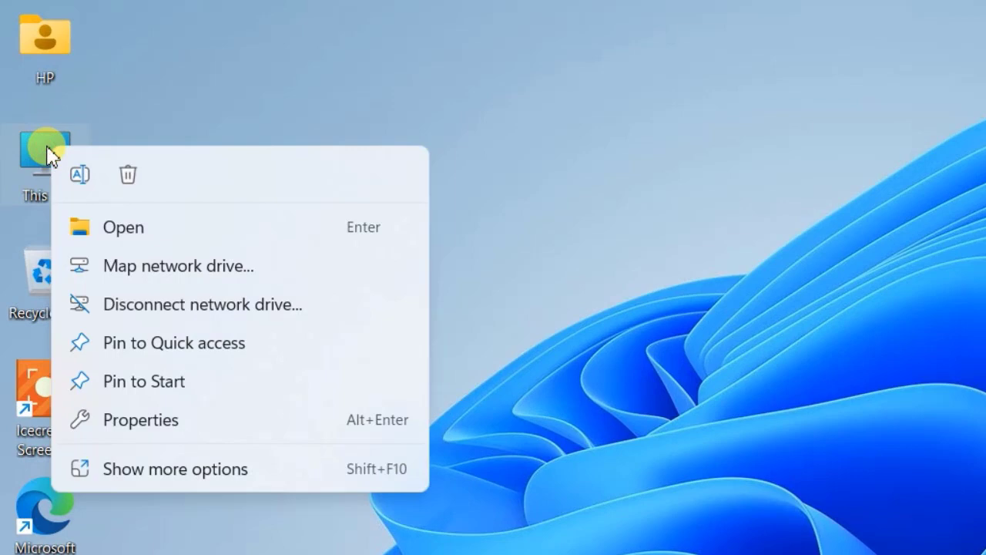
left_click(177, 470)
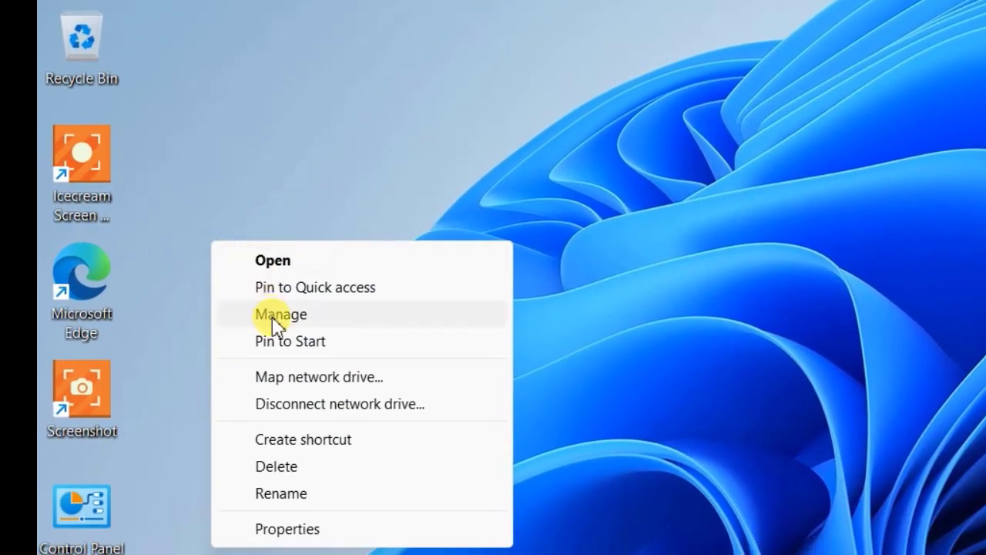
left_click(306, 319)
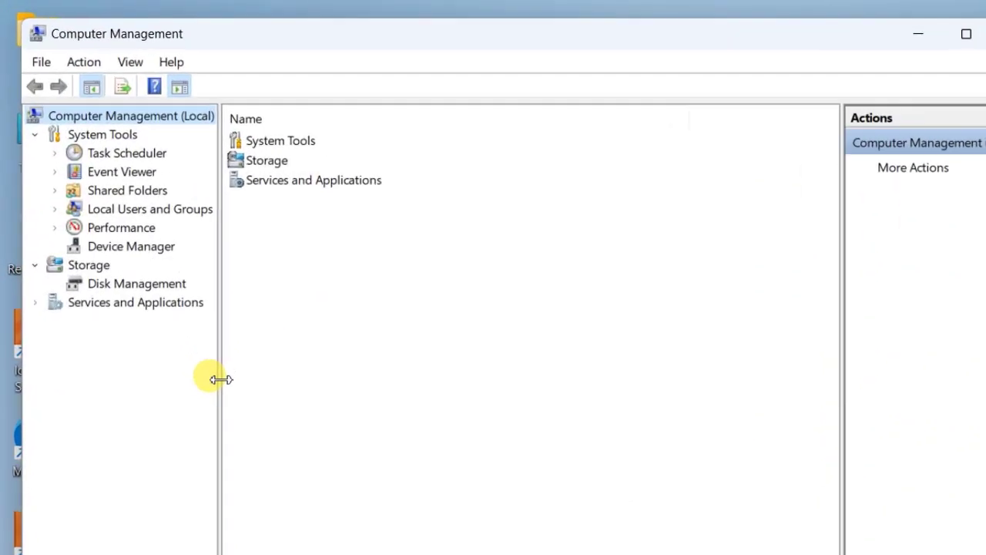
left_click_drag(221, 379, 252, 378)
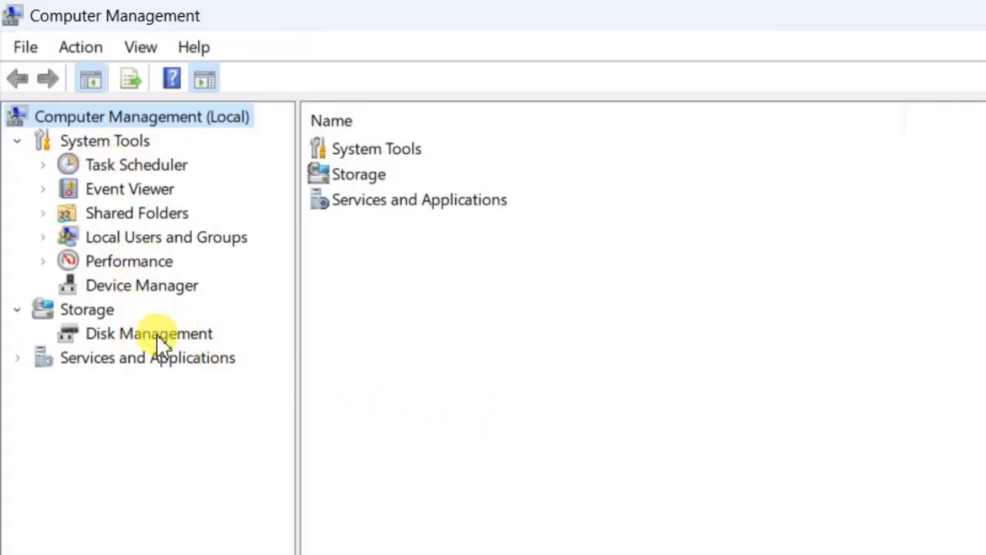
left_click(158, 339)
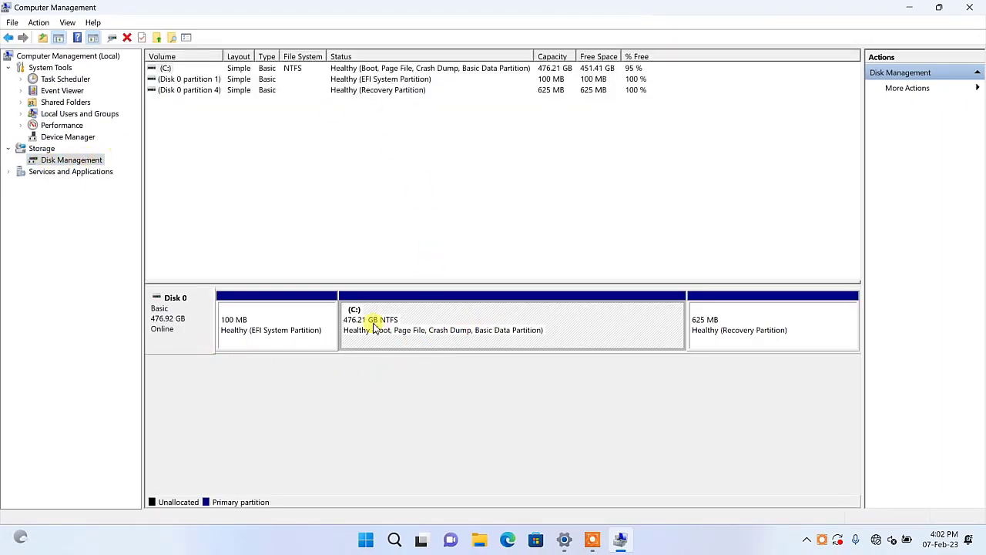
Step: Start Shrink Volume on the C: partition and open Calculator next to the shrink dialog
right_click(507, 317)
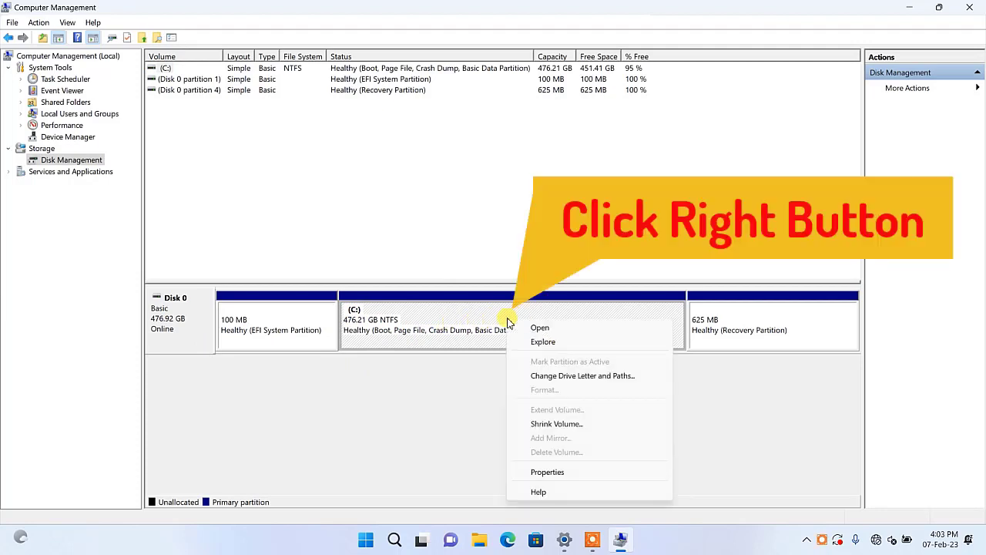
left_click(583, 425)
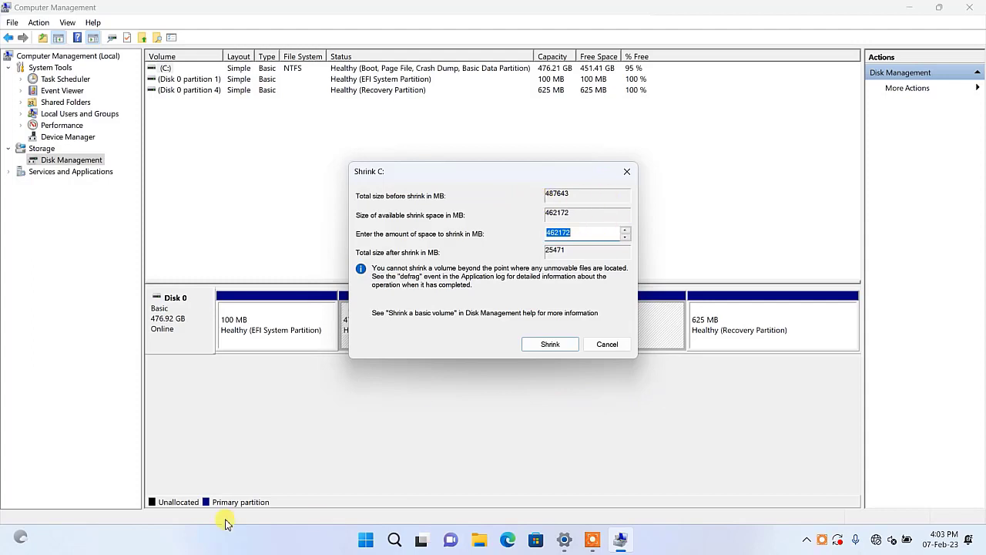
left_click(394, 540)
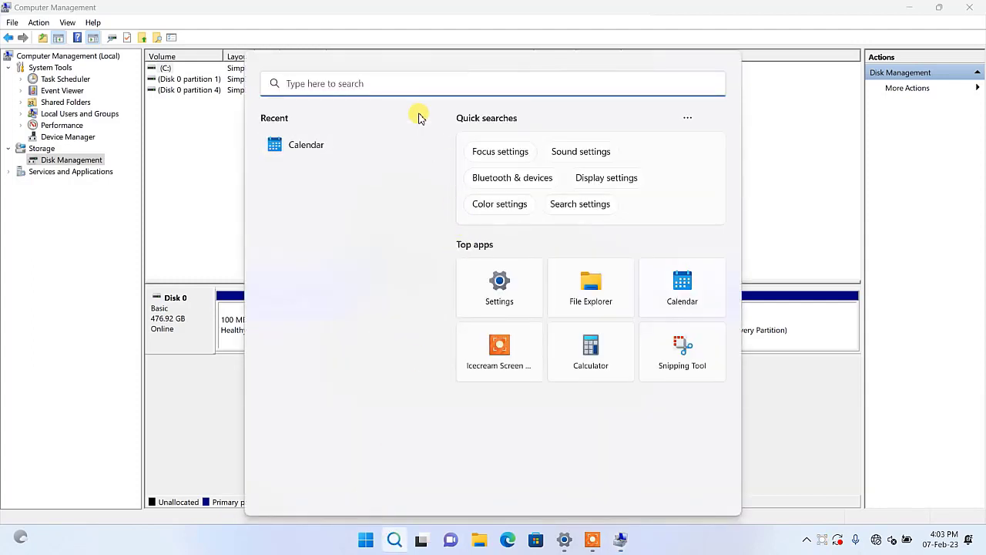
type("ca")
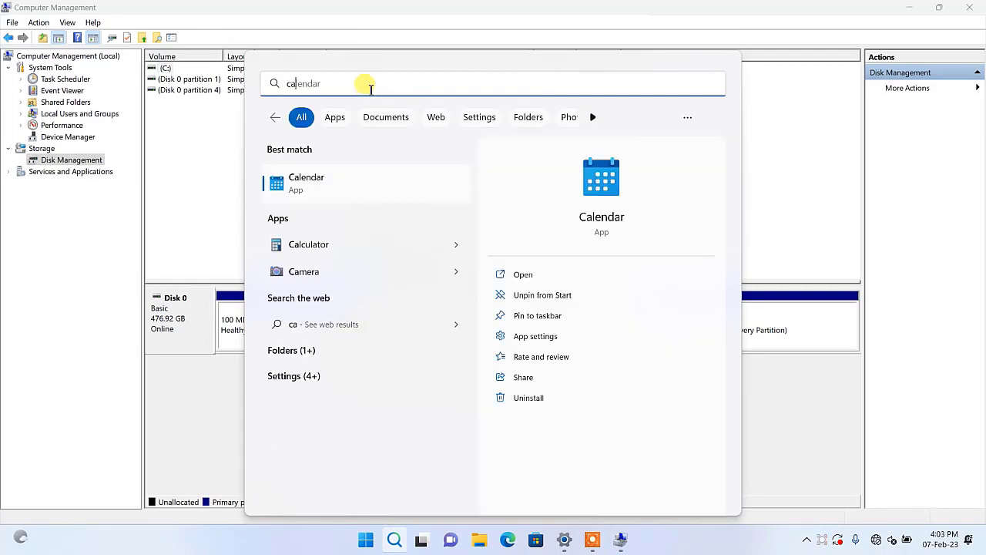
type("lc")
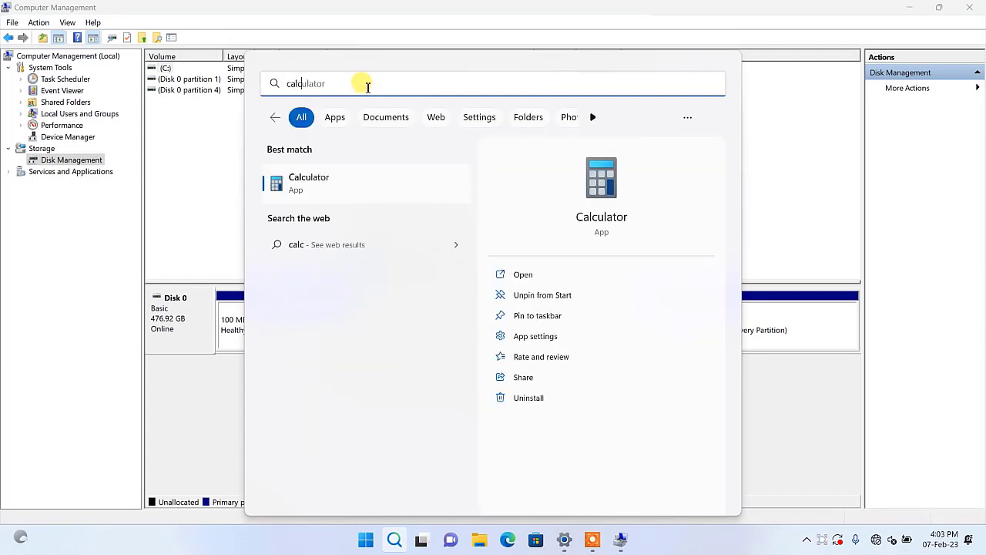
left_click(605, 222)
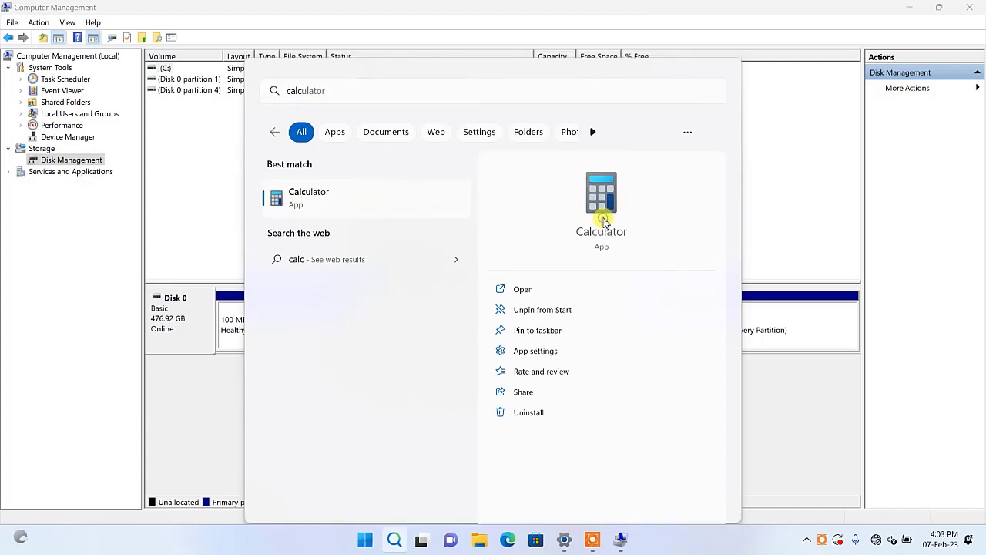
left_click_drag(196, 15, 804, 103)
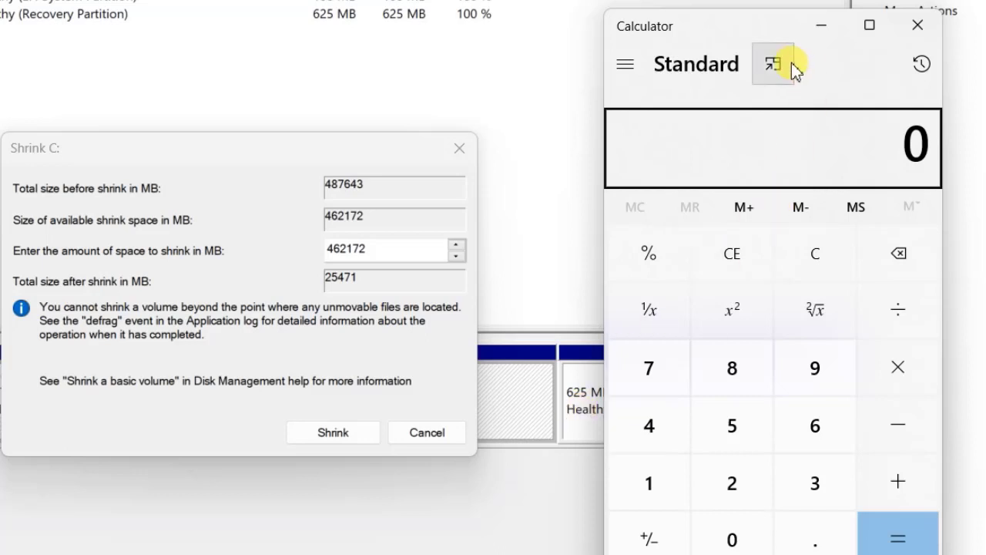
left_click_drag(766, 26, 767, 37)
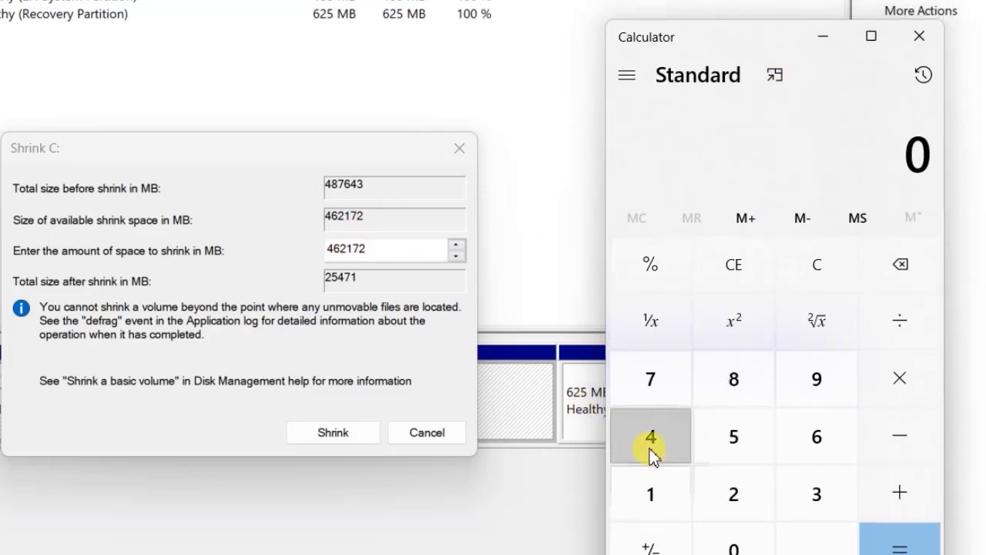
Step: Calculate 487643 minus 155000 to work out how much space to shrink from C:
left_click(652, 451)
left_click(737, 391)
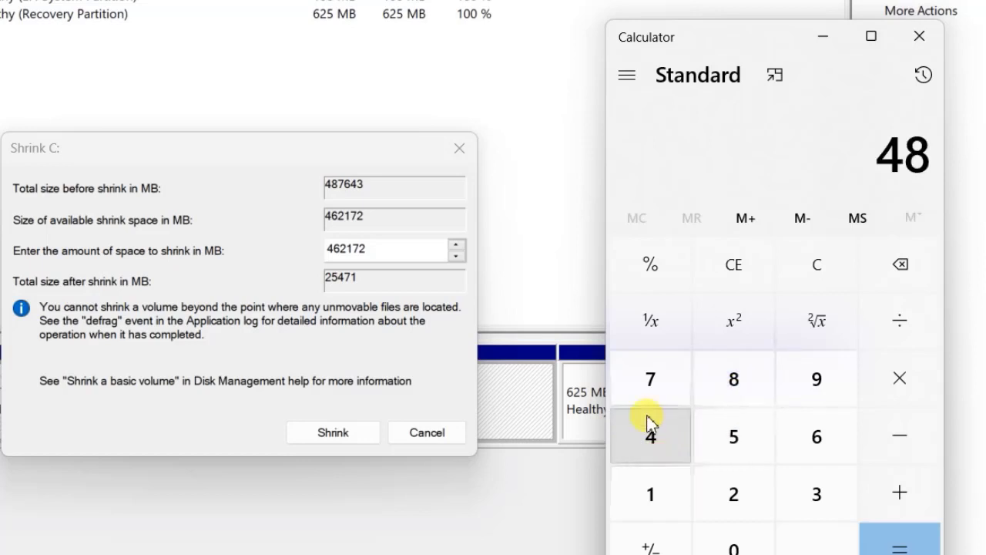
left_click(644, 382)
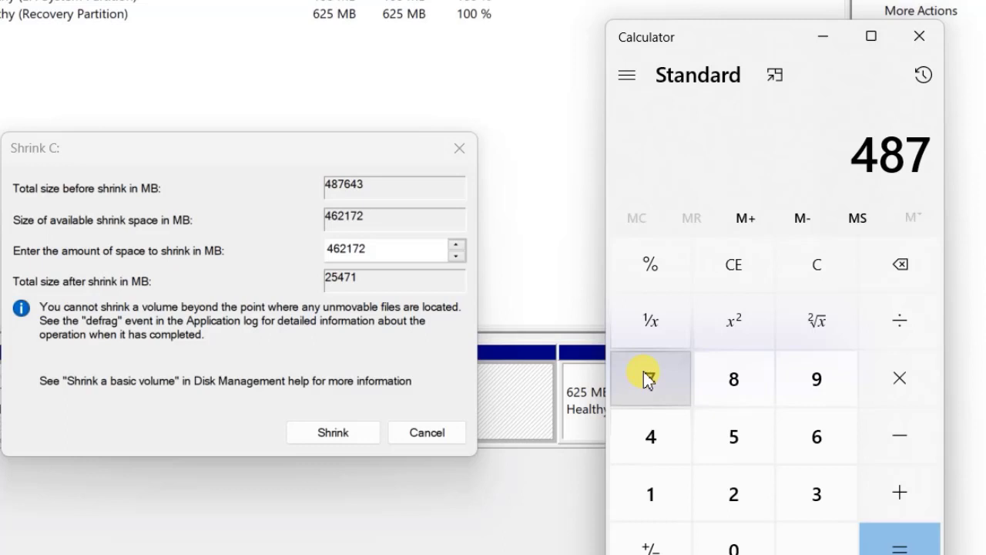
left_click(824, 441)
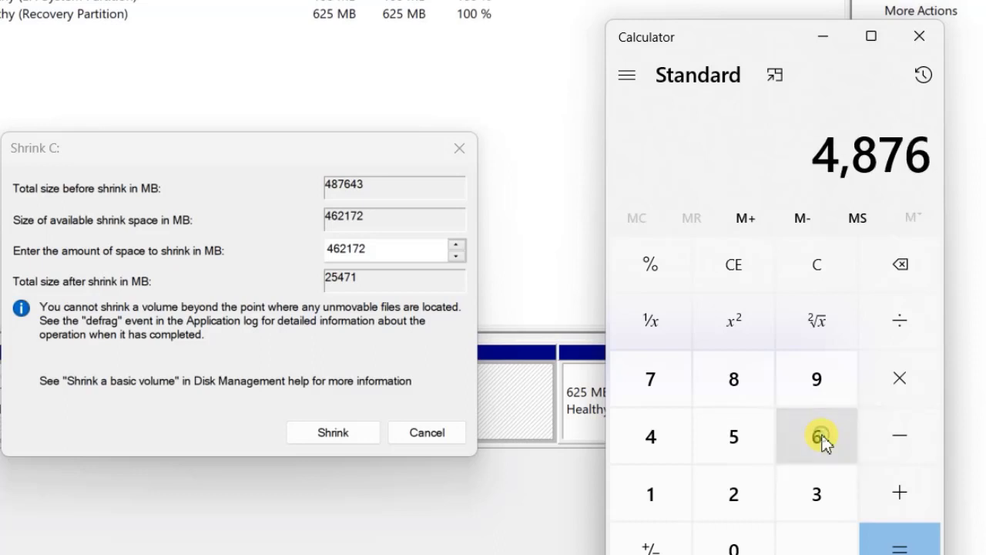
left_click(653, 436)
left_click(821, 495)
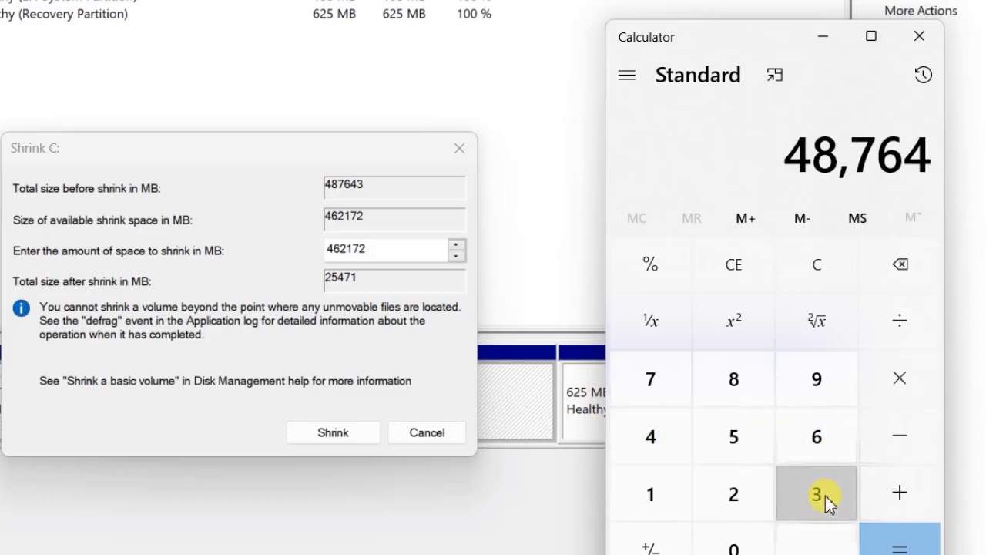
left_click(897, 443)
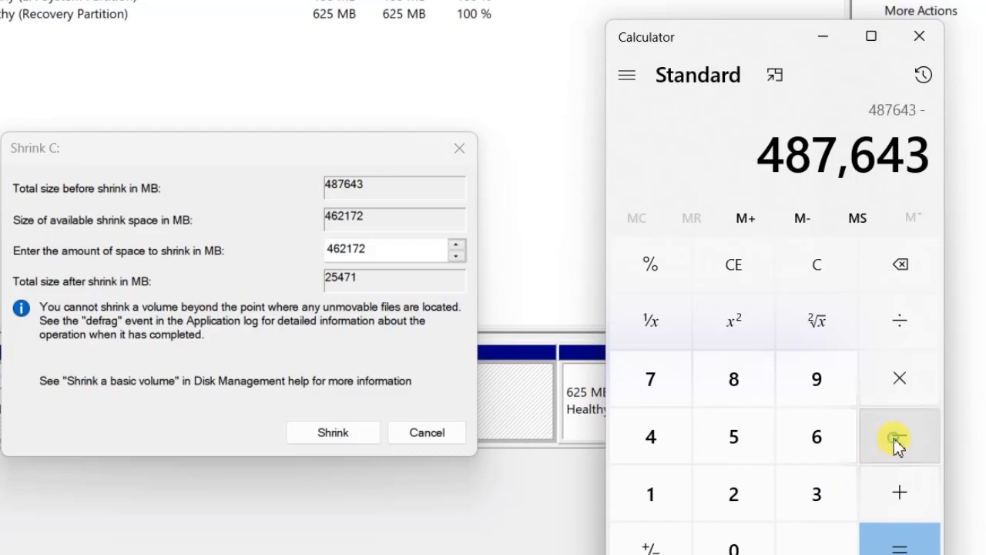
left_click(653, 497)
left_click(732, 438)
left_click(734, 439)
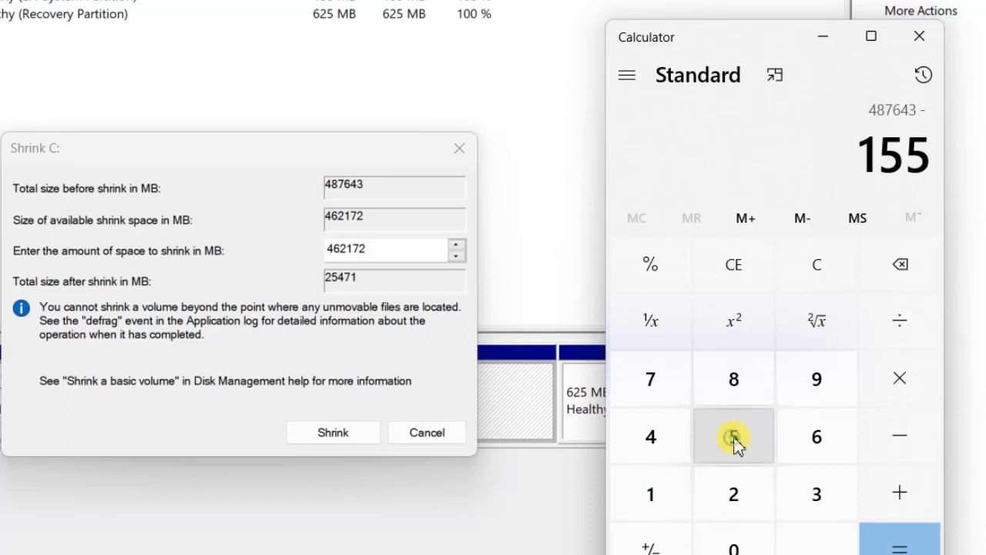
left_click(752, 550)
left_click(753, 550)
left_click(753, 550)
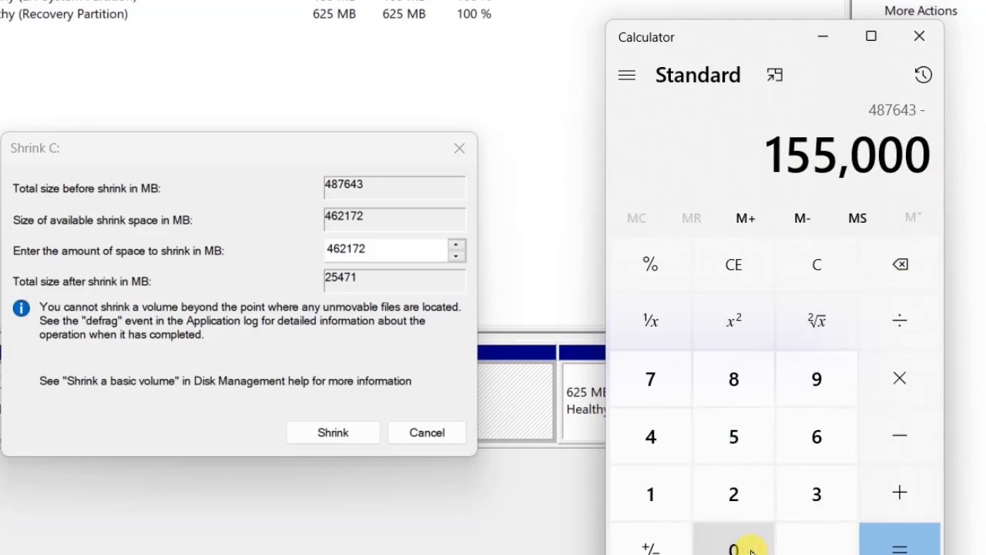
left_click(915, 544)
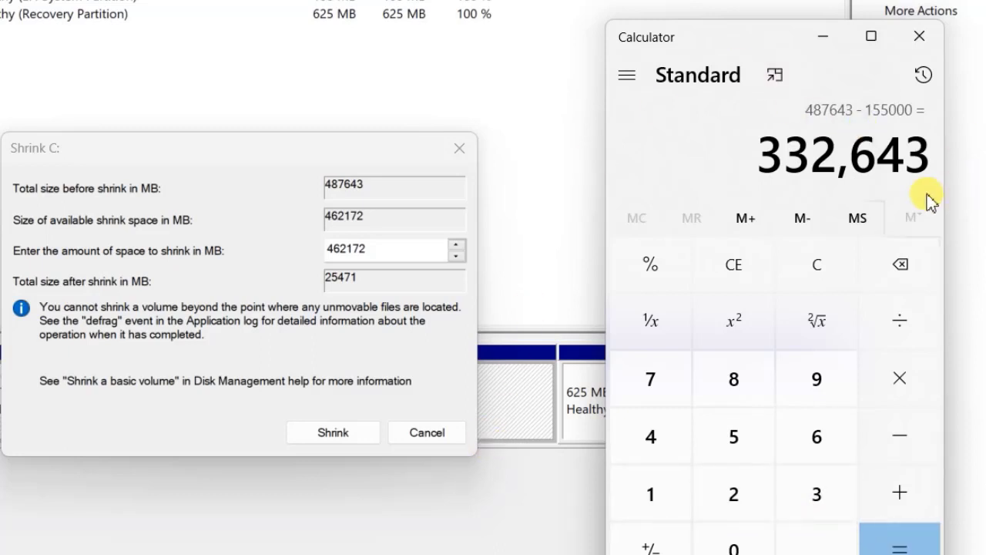
Step: Set the amount of space to shrink to 333000 MB and shrink the C: volume
left_click(319, 248)
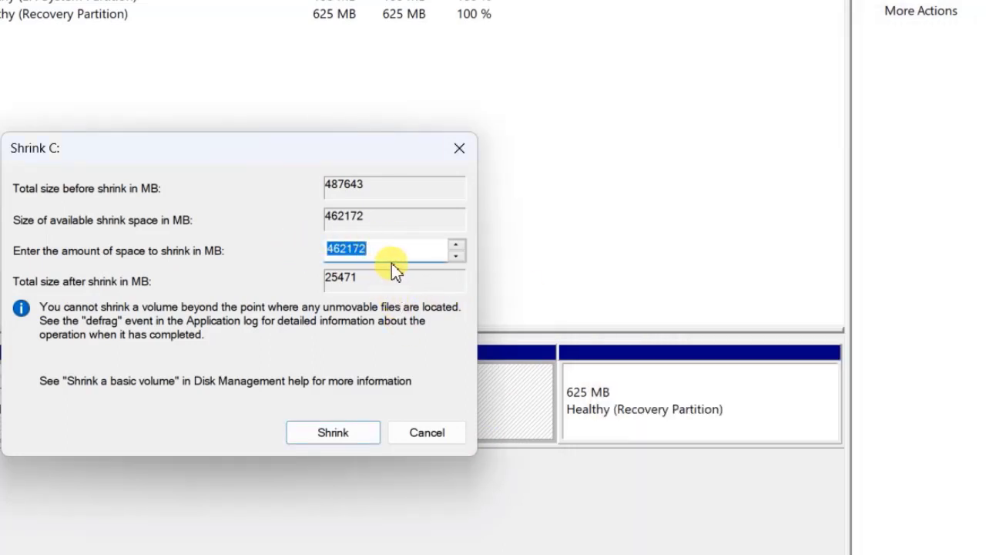
type("33")
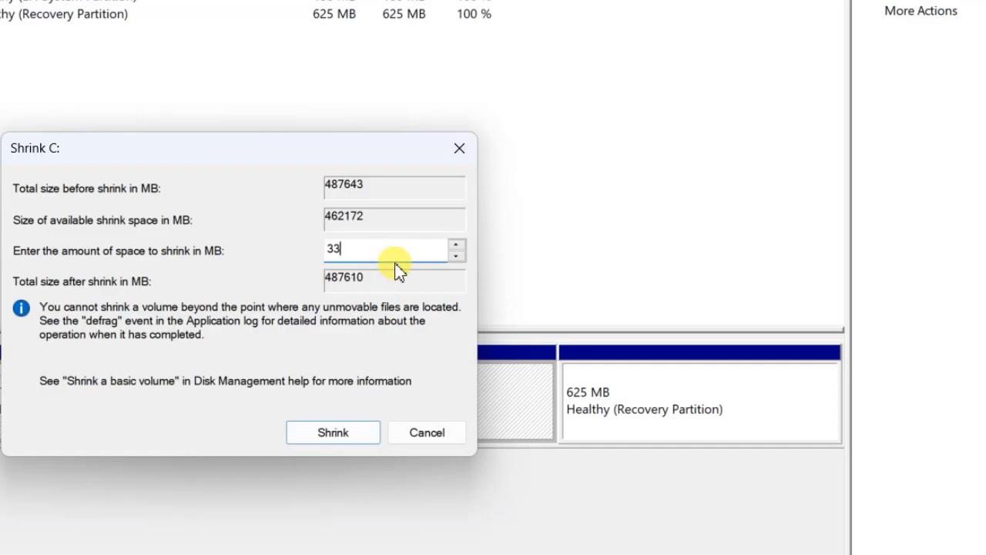
type("3000")
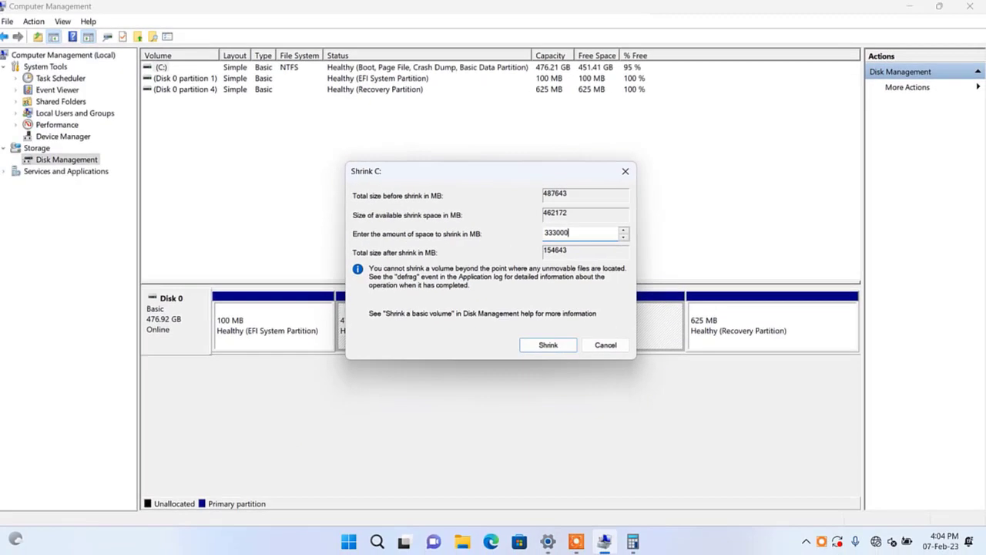
left_click(564, 345)
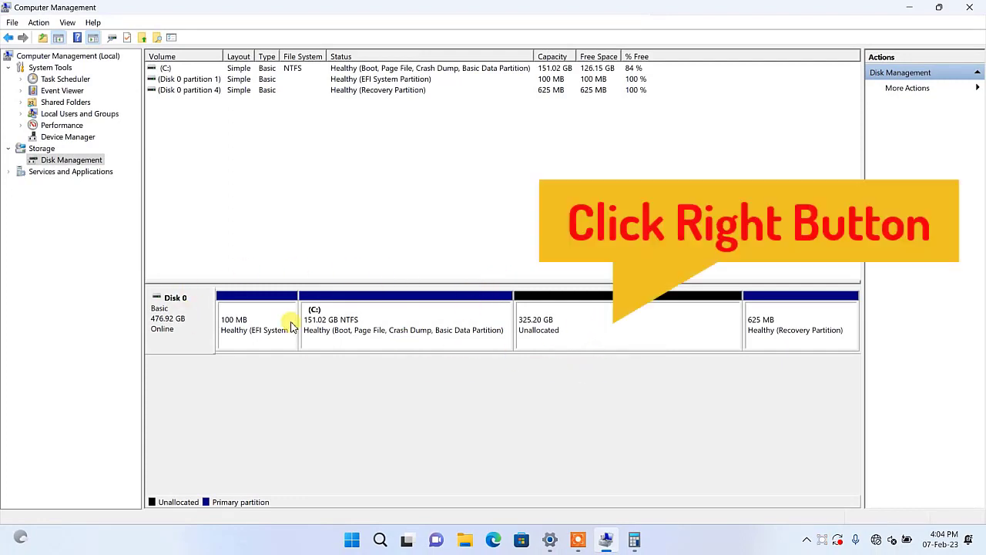
Step: Start a new simple volume on the unallocated space, go to the volume size page and shift the wizard clear of the partition list
right_click(622, 327)
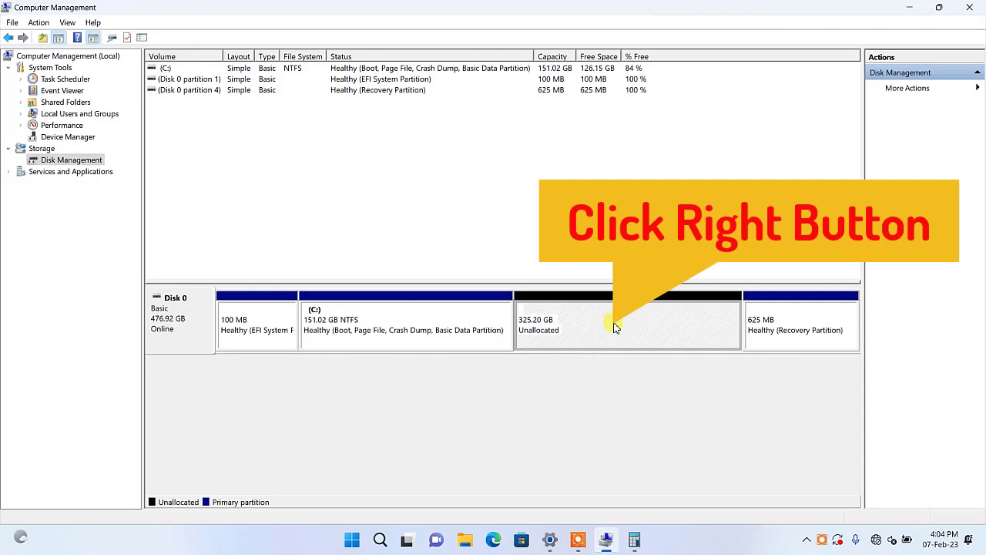
right_click(592, 326)
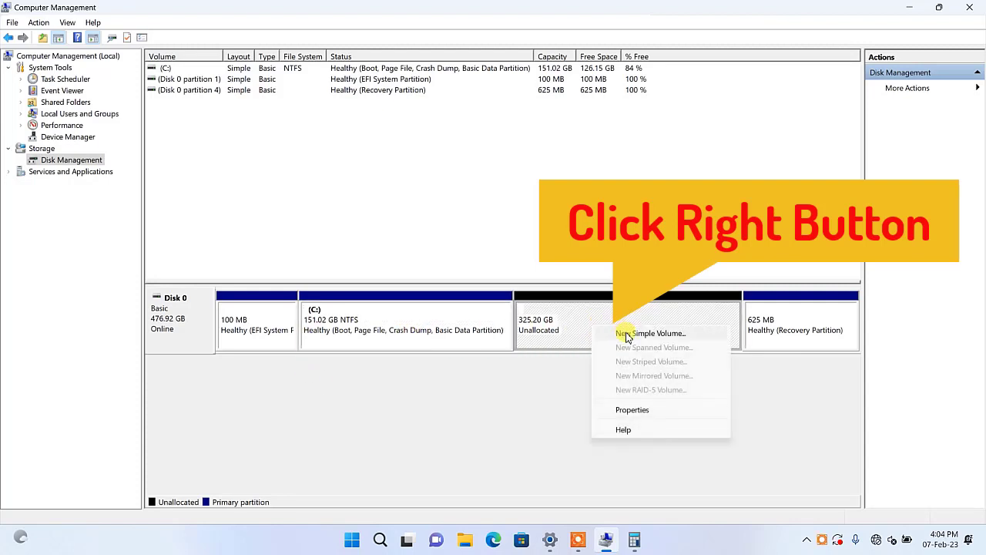
left_click(682, 334)
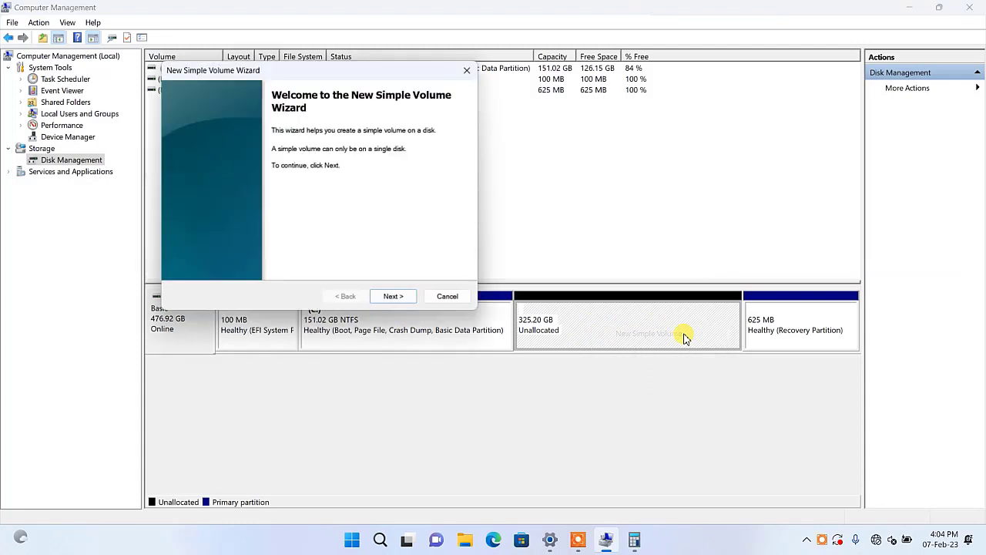
left_click(406, 299)
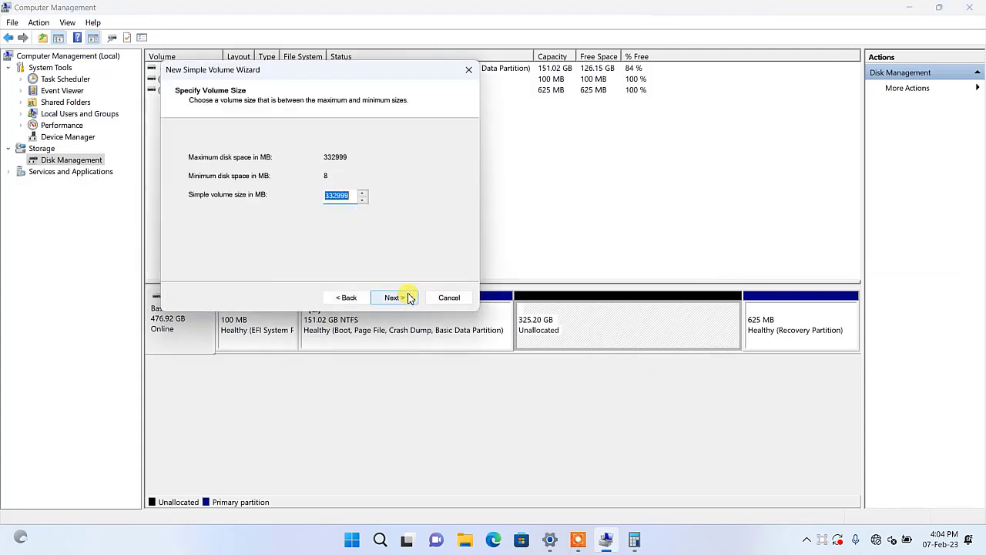
left_click_drag(375, 76, 601, 84)
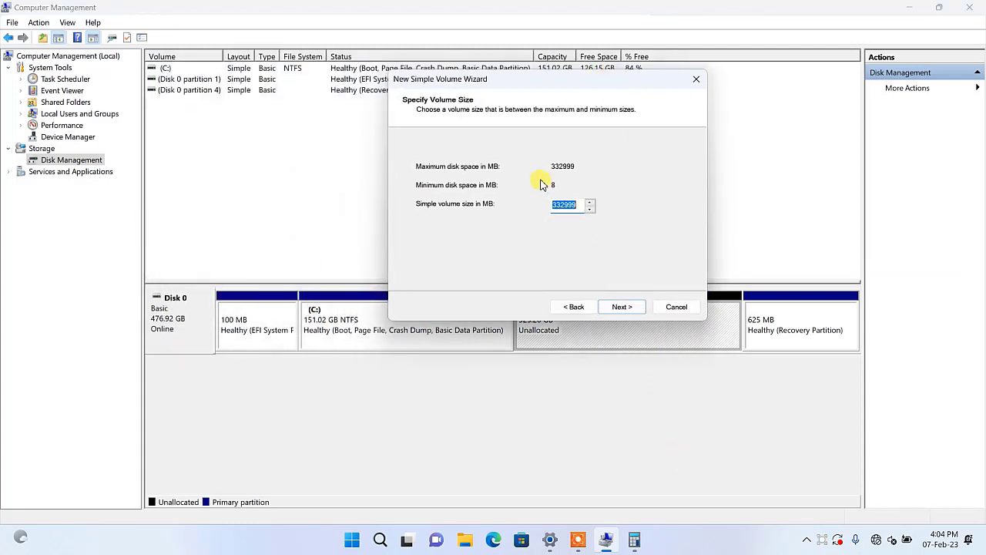
Step: Clear the previous calculation in Calculator and divide the maximum disk space of 332999 by 2
left_click(644, 543)
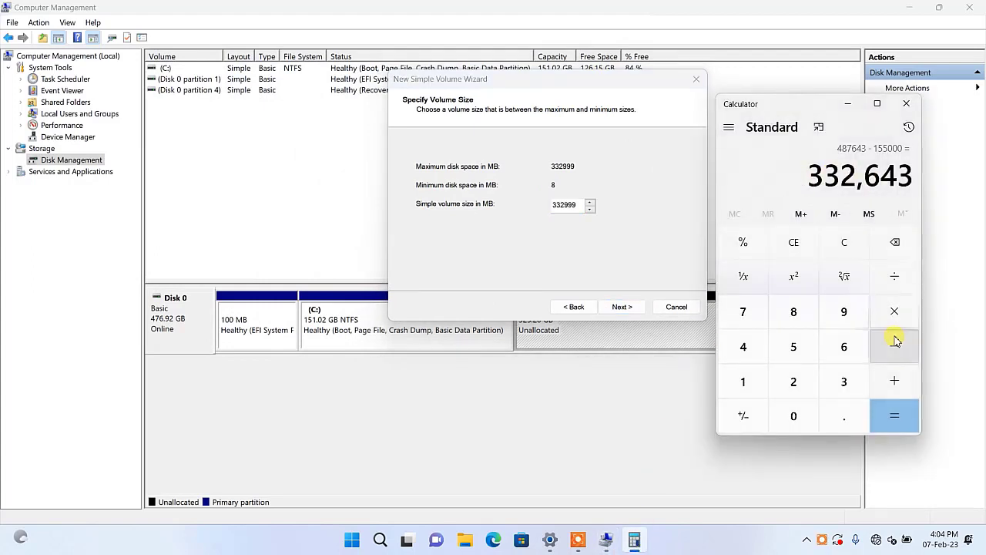
left_click(828, 246)
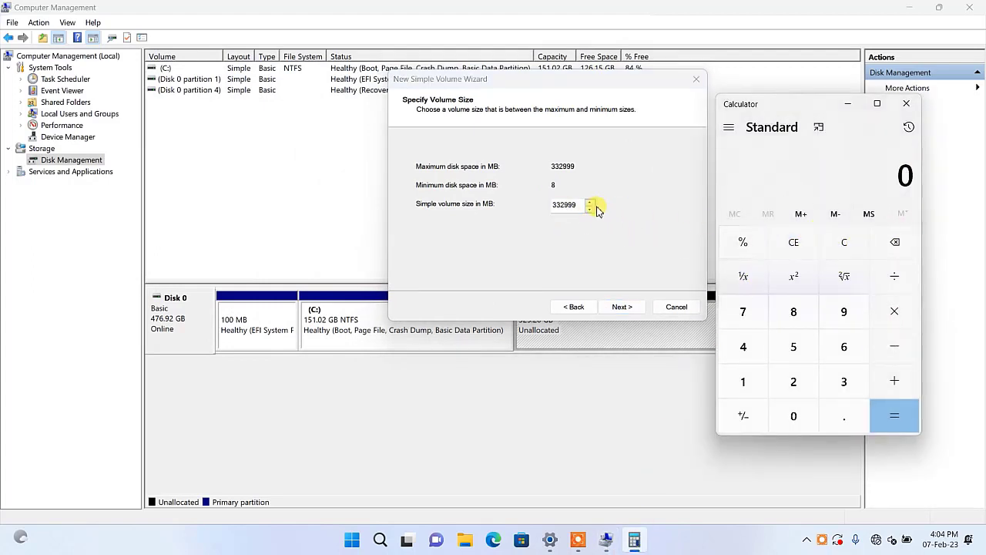
double_click(557, 204)
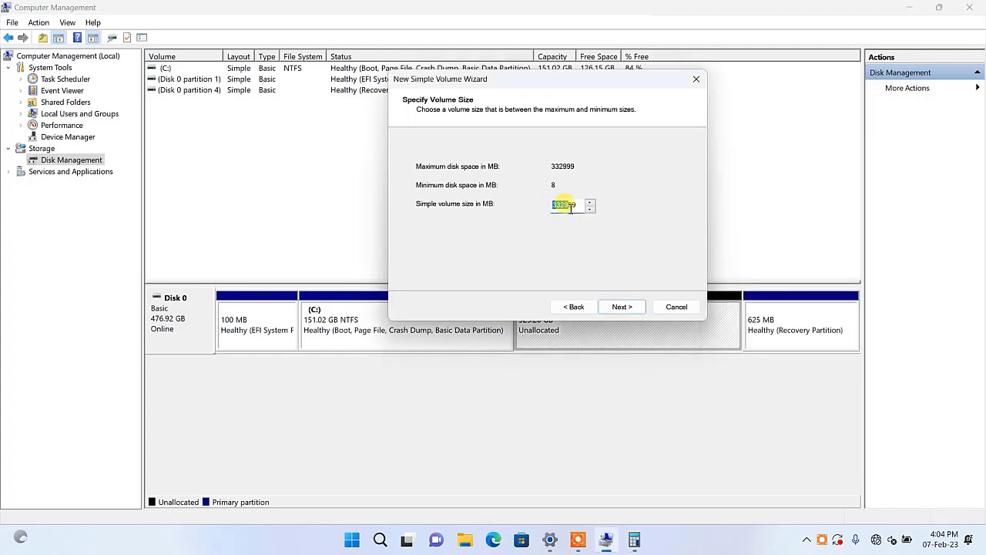
left_click(644, 543)
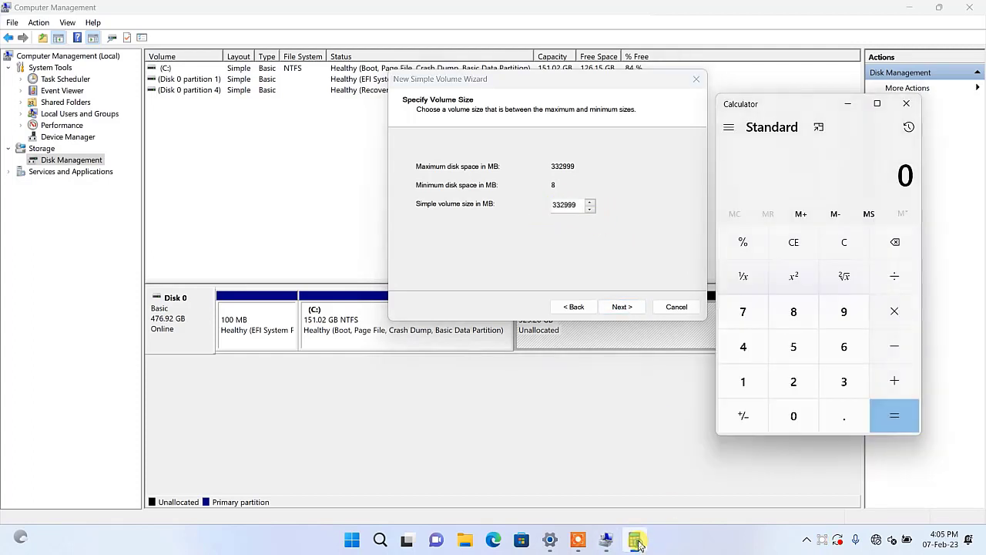
left_click(845, 383)
left_click(845, 383)
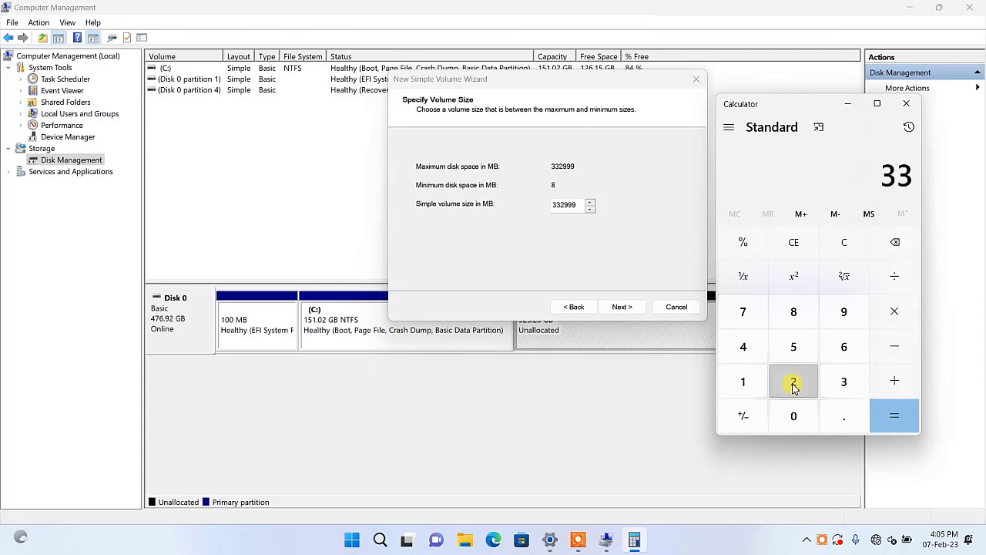
left_click(794, 387)
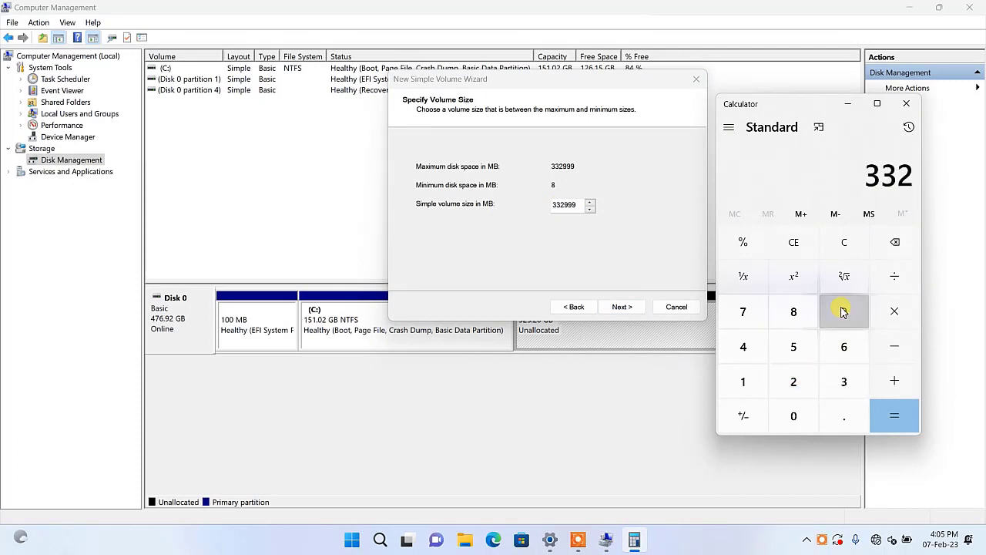
left_click(843, 310)
left_click(843, 309)
left_click(843, 310)
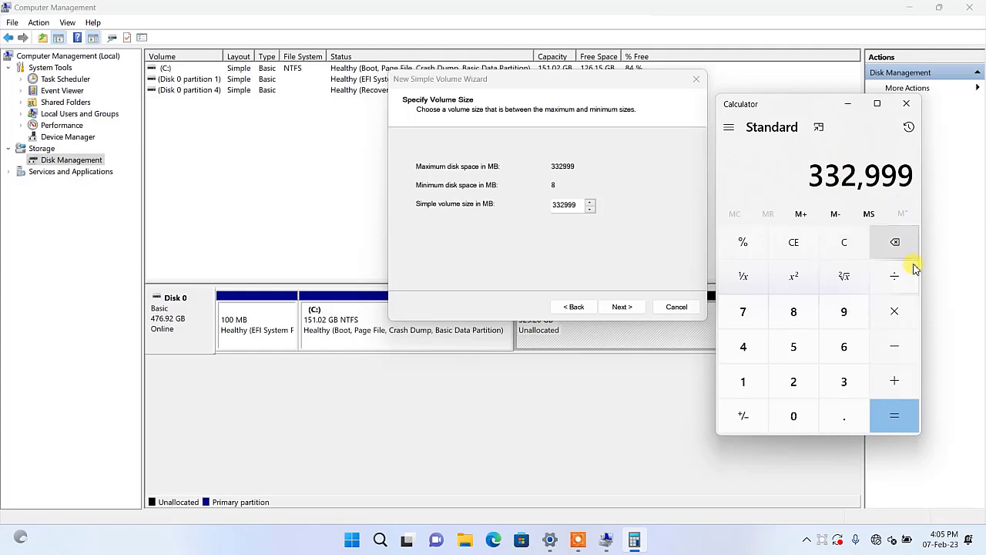
left_click(897, 282)
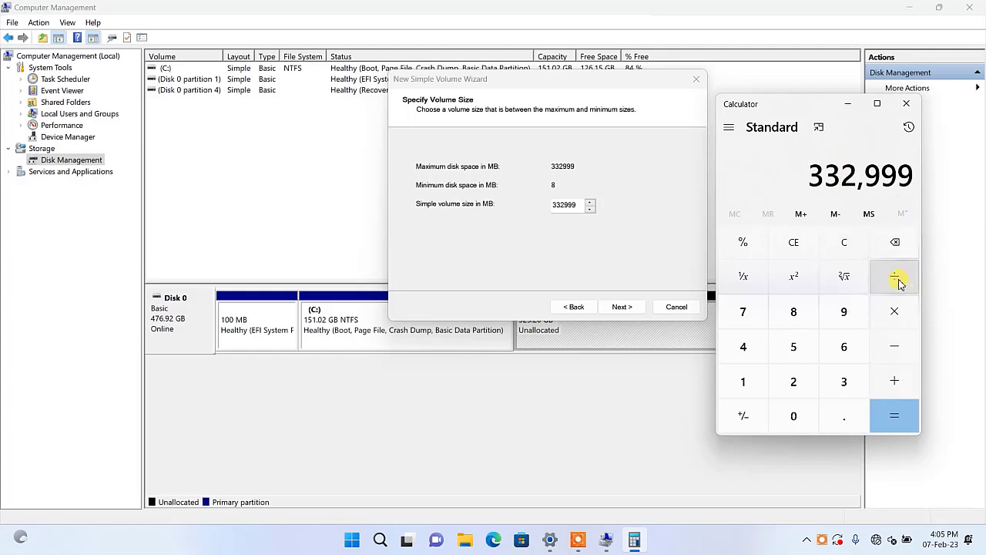
left_click(795, 385)
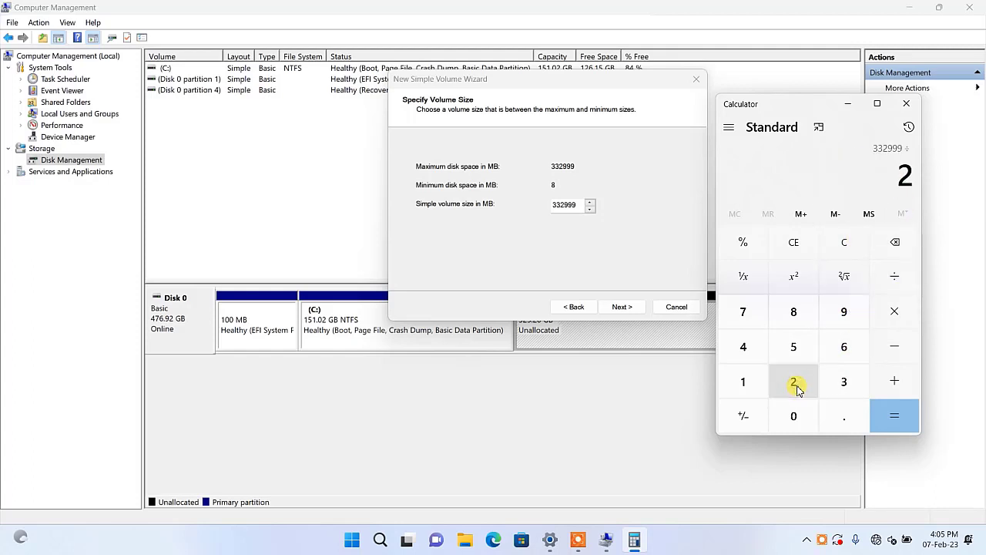
left_click(895, 422)
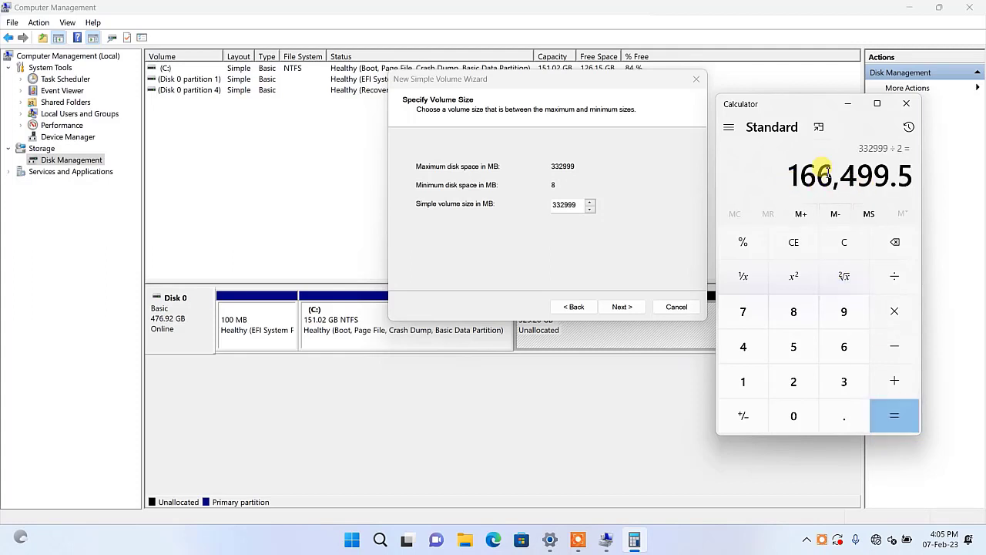
Step: Set the simple volume size to 166000 MB and create the volume with drive letter D and the default NTFS quick-format settings
left_click(566, 208)
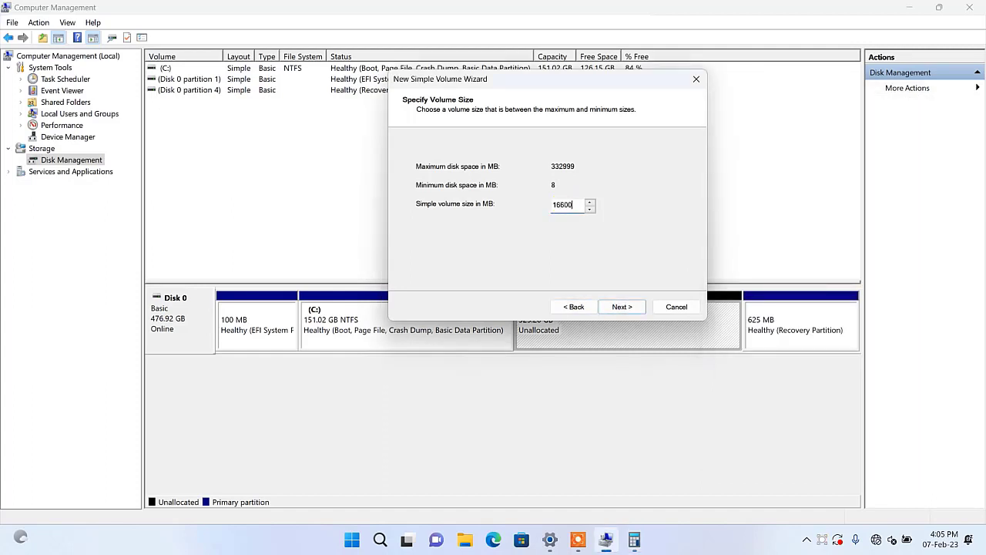
left_click(626, 308)
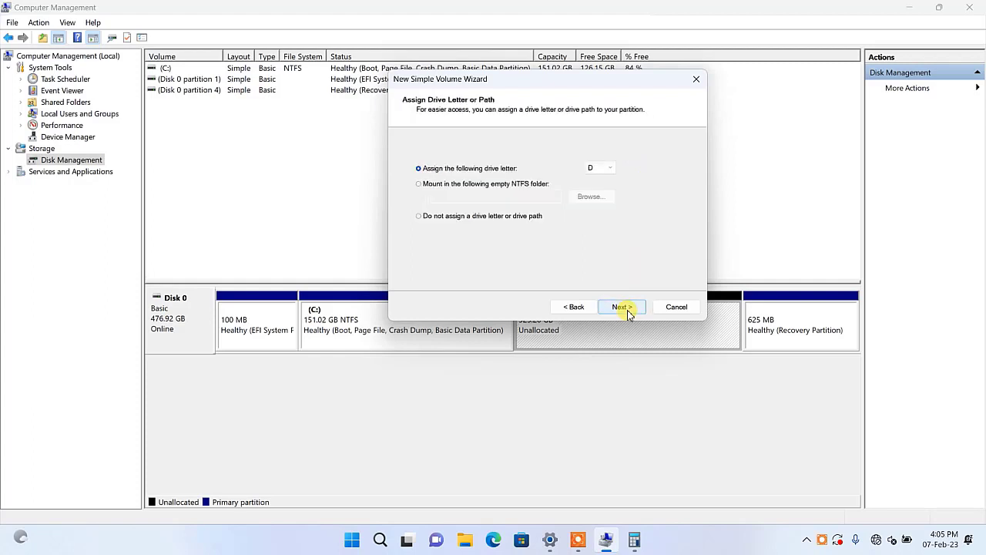
left_click(625, 308)
left_click(625, 308)
left_click(625, 308)
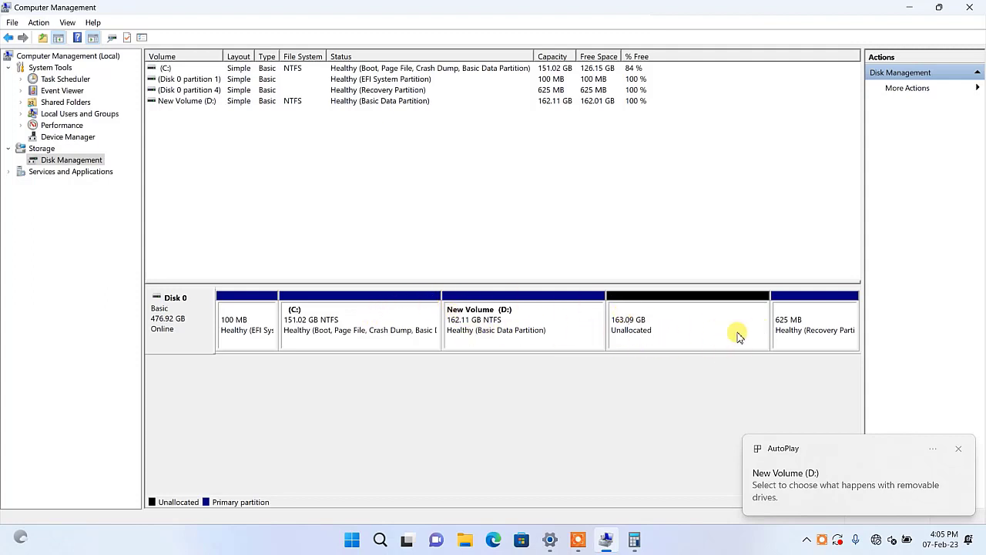
Step: Create a second simple volume from all the remaining unallocated space, 166999 MB, keeping the default drive letter and NTFS quick-format settings
right_click(695, 327)
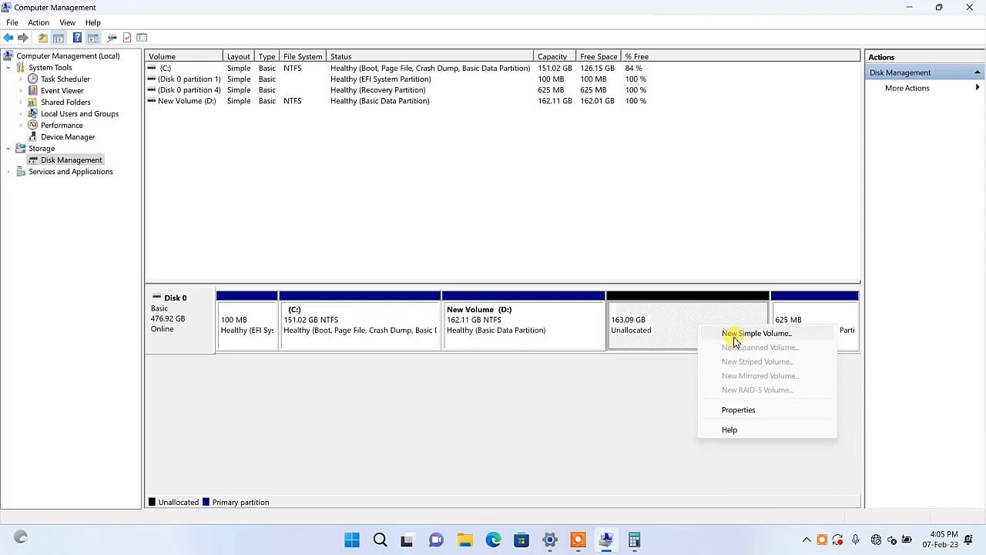
left_click(677, 325)
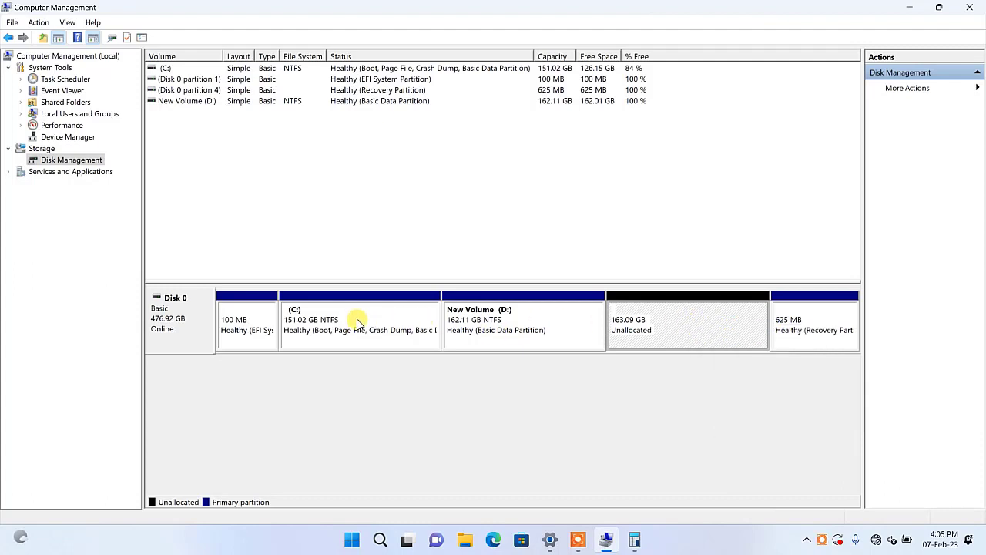
right_click(737, 326)
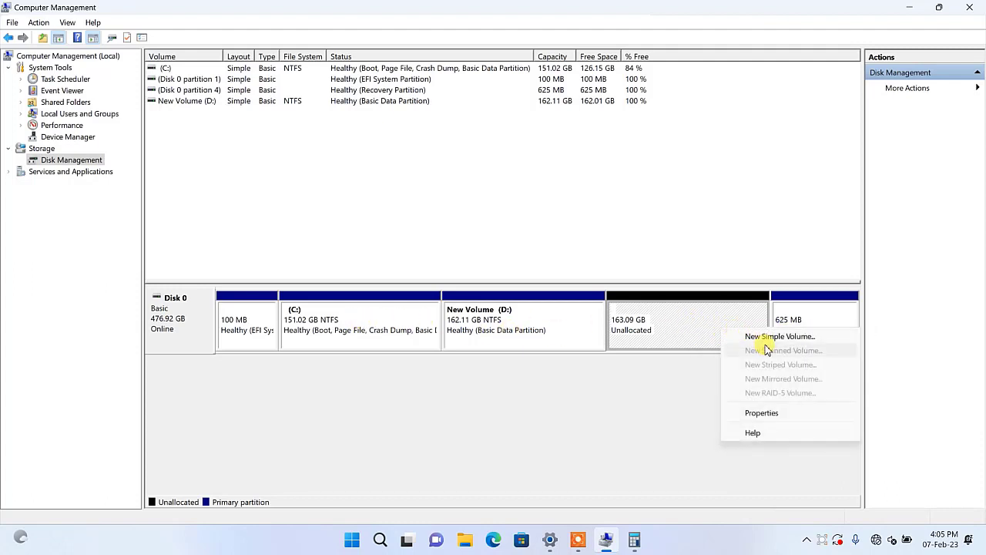
left_click(790, 337)
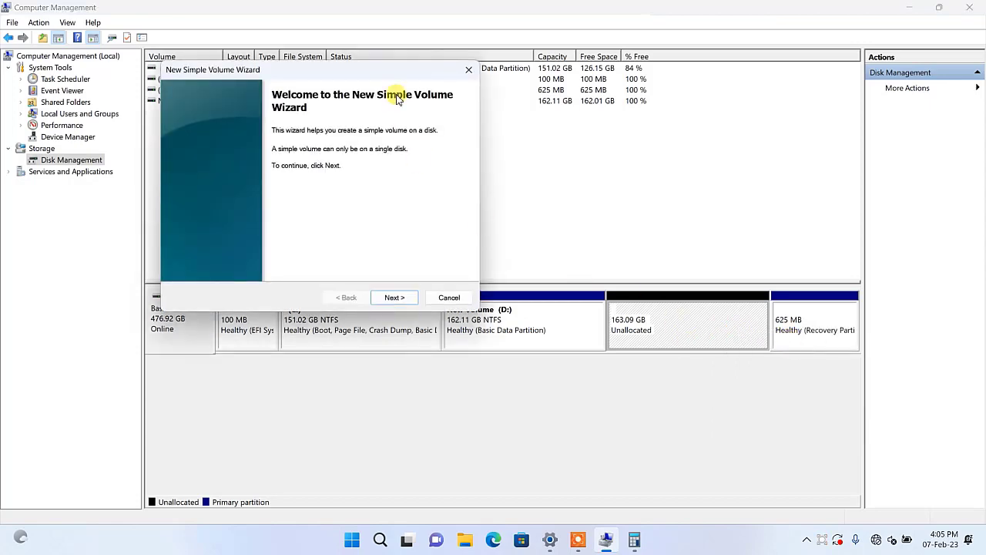
left_click_drag(383, 71, 641, 48)
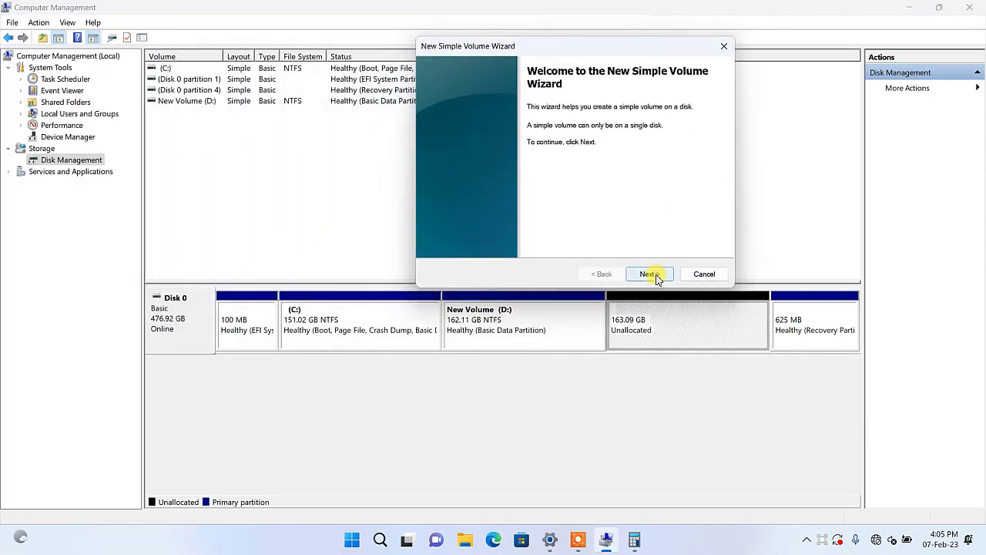
left_click(652, 275)
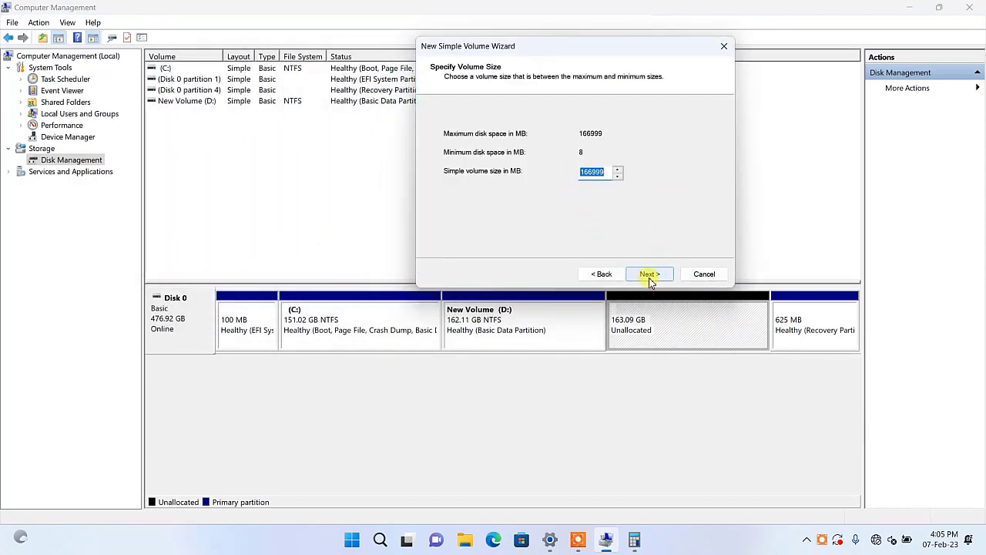
left_click(649, 278)
left_click(651, 278)
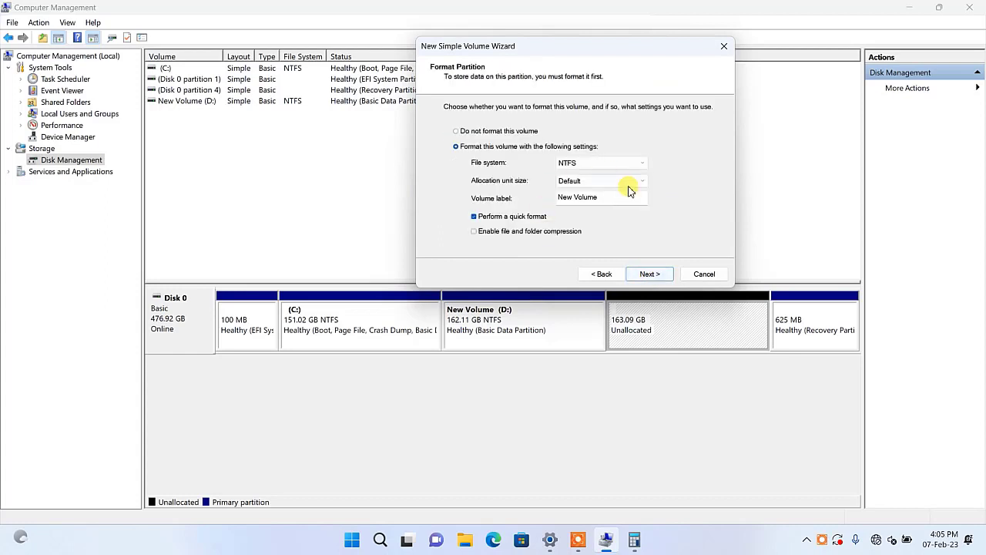
left_click(651, 275)
left_click(651, 274)
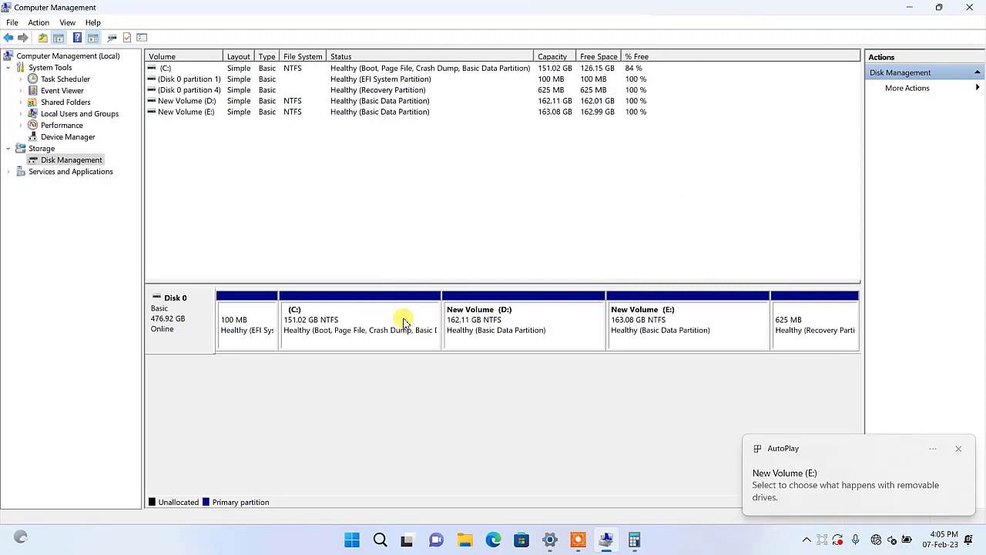
Step: Check the C:, D: and E: partitions on Disk 0 and close Computer Management and Calculator
left_click(335, 317)
left_click(490, 319)
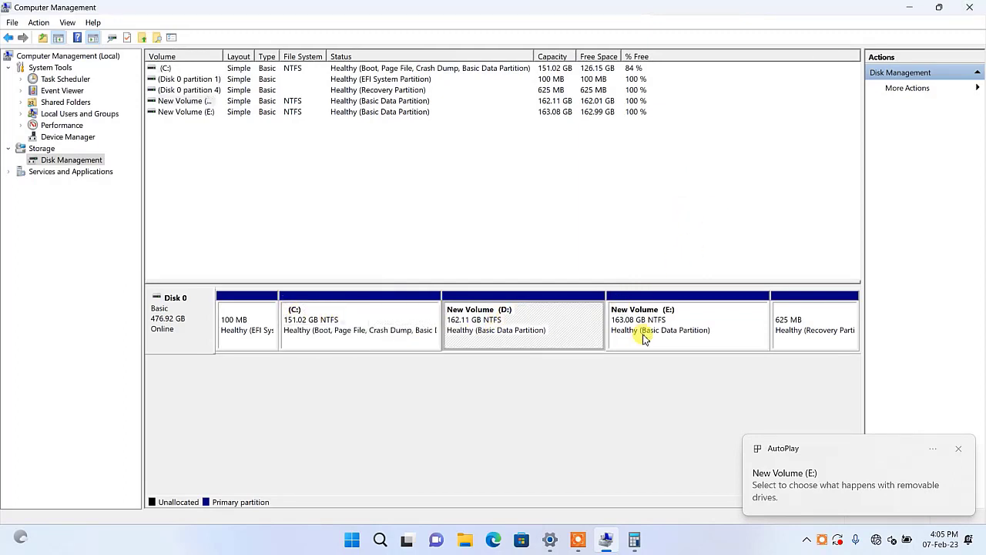
left_click(659, 330)
left_click(969, 7)
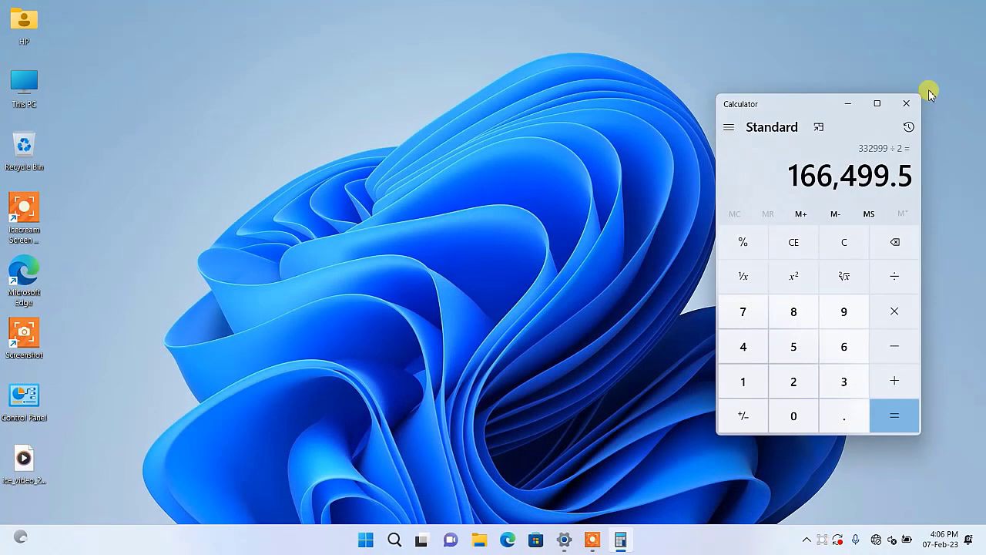
left_click(905, 103)
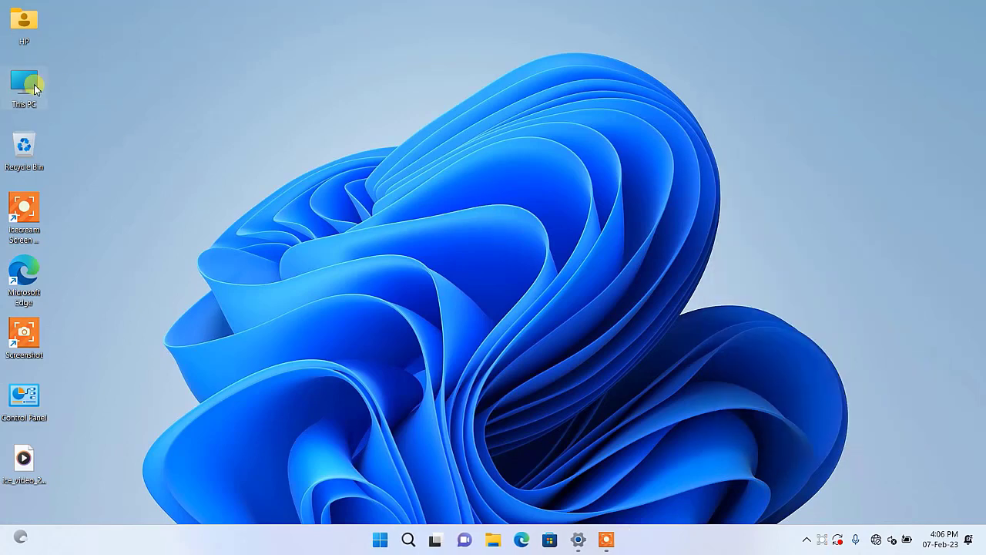
Step: Open This PC, examine the C:, D: and E: drives under Devices and drives, and close the window
double_click(34, 86)
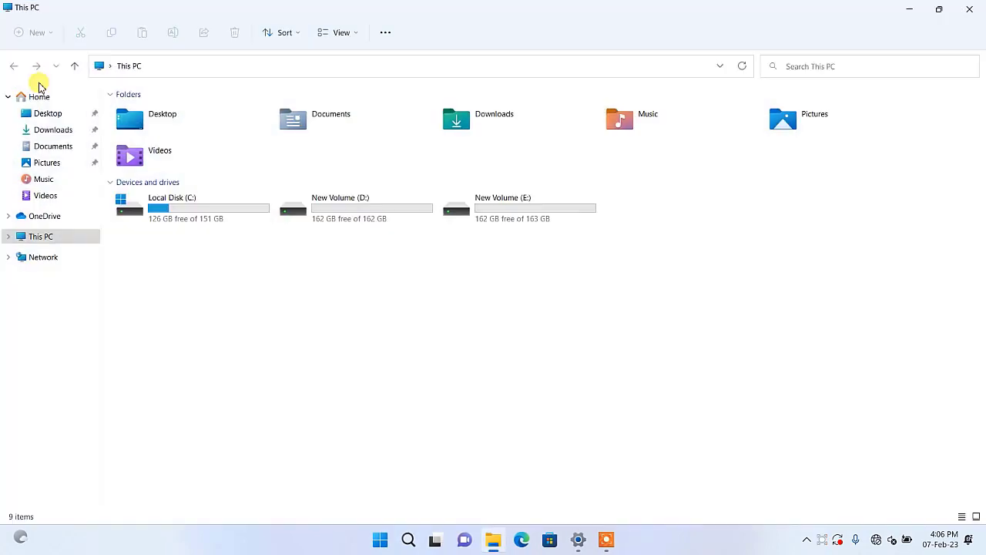
left_click(218, 209)
left_click(353, 206)
left_click(529, 214)
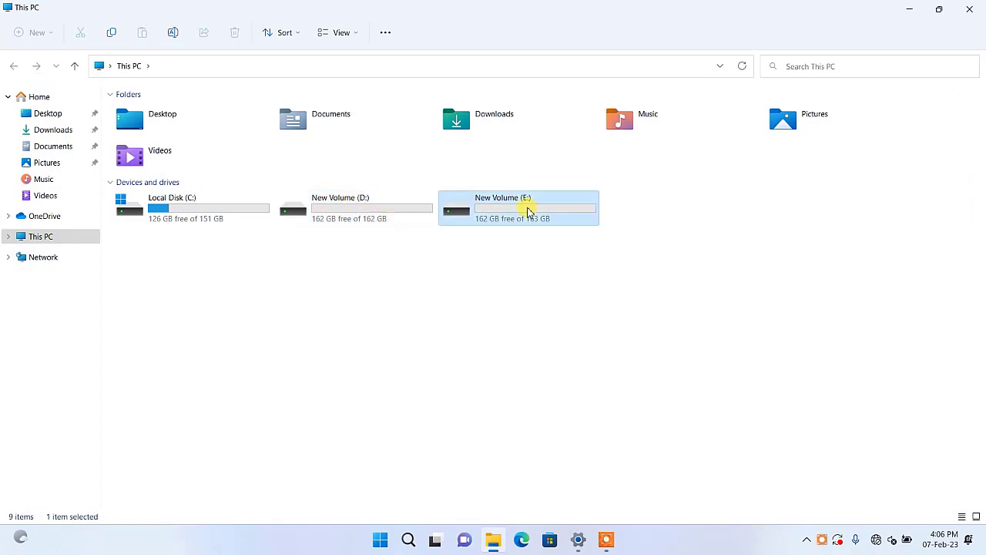
left_click_drag(668, 291, 166, 198)
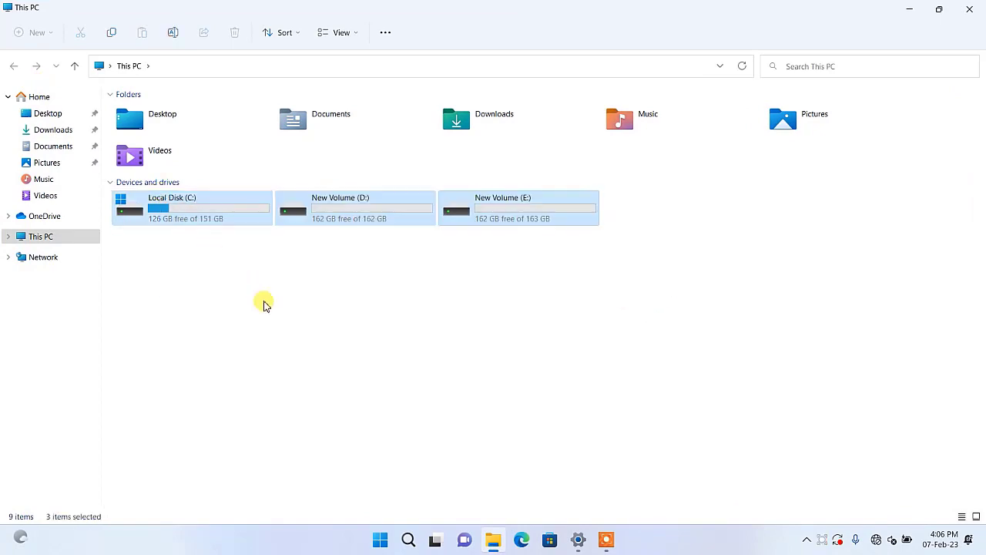
left_click(287, 310)
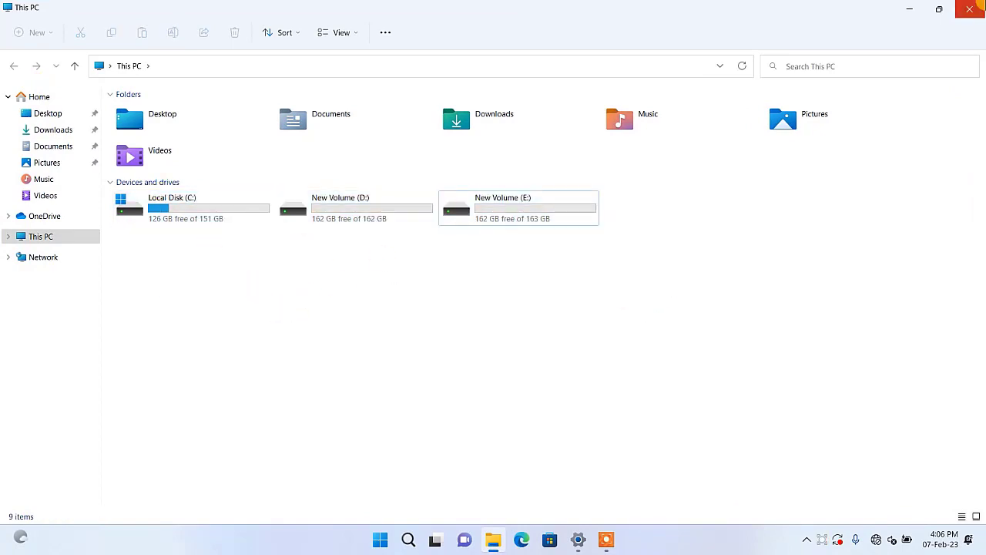
left_click(978, 6)
left_click(606, 543)
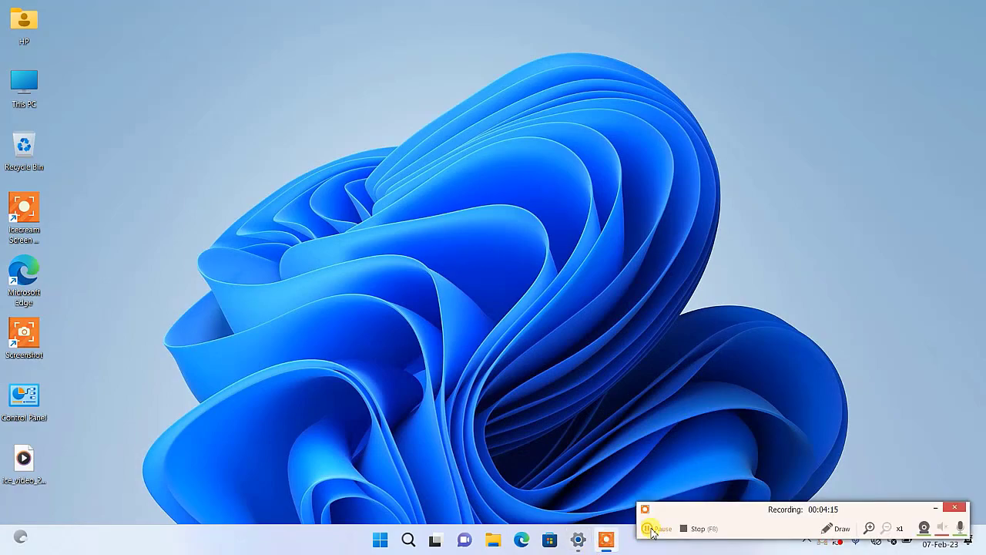